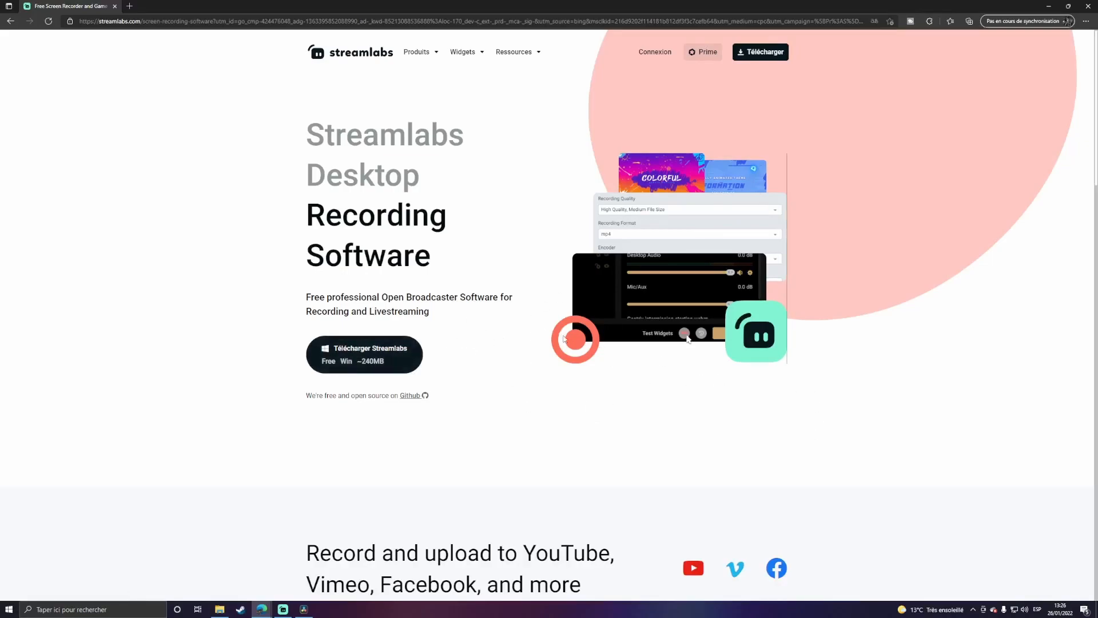
Review the feature sections on the Streamlabs Desktop recording software page
{"action": "scroll", "coordinate": [713, 409], "scroll_direction": "down", "scroll_amount": 5}
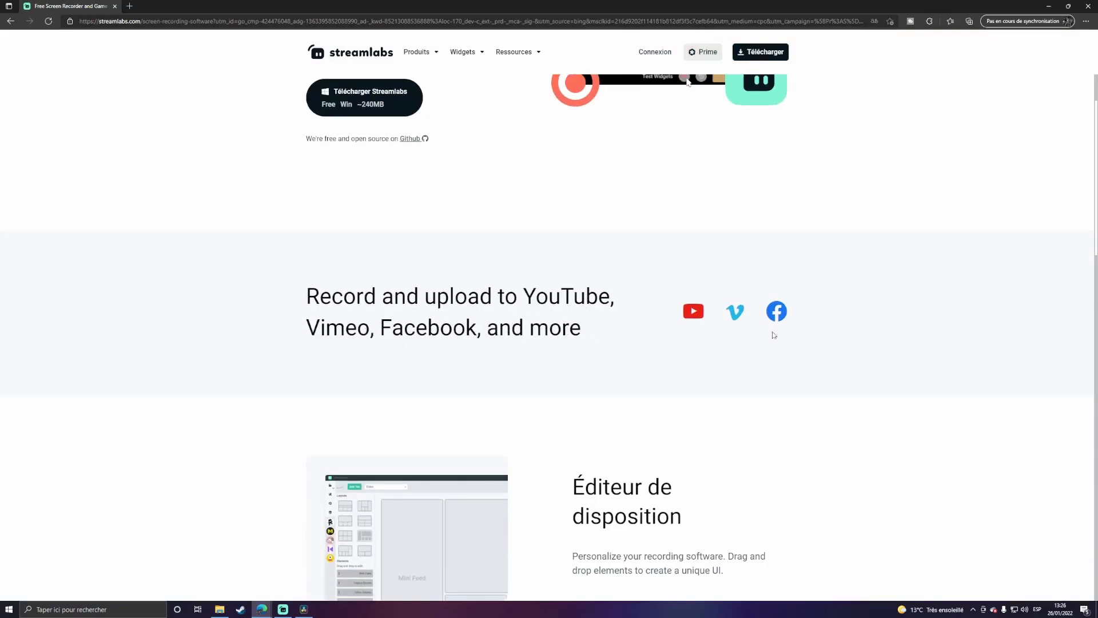
{"action": "scroll", "coordinate": [747, 330], "scroll_direction": "down", "scroll_amount": 6}
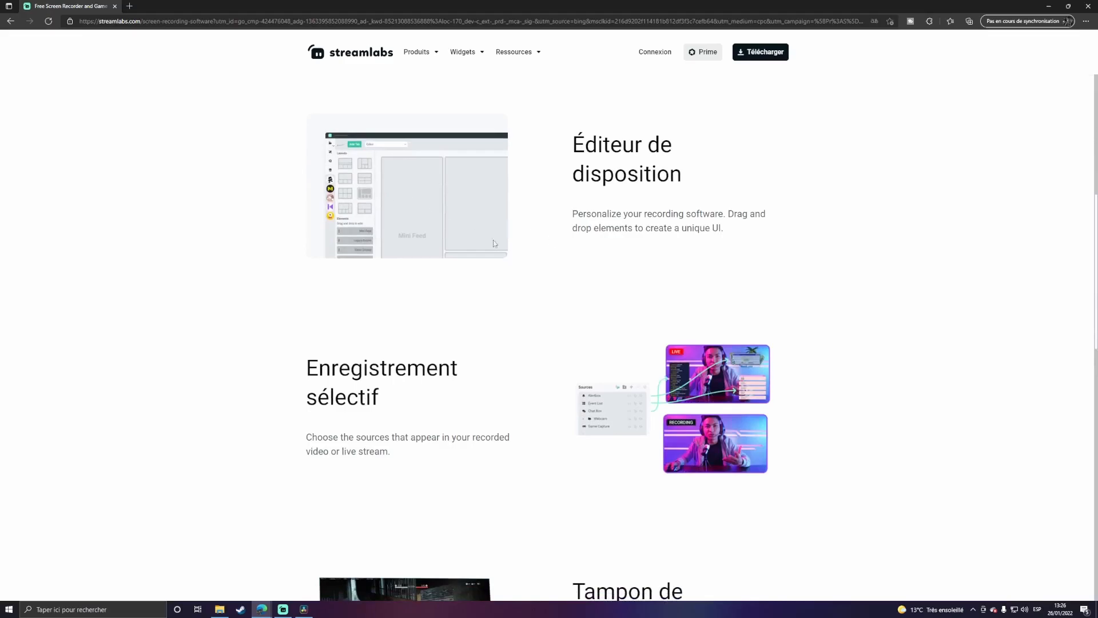
{"action": "scroll", "coordinate": [553, 363], "scroll_direction": "down", "scroll_amount": 9}
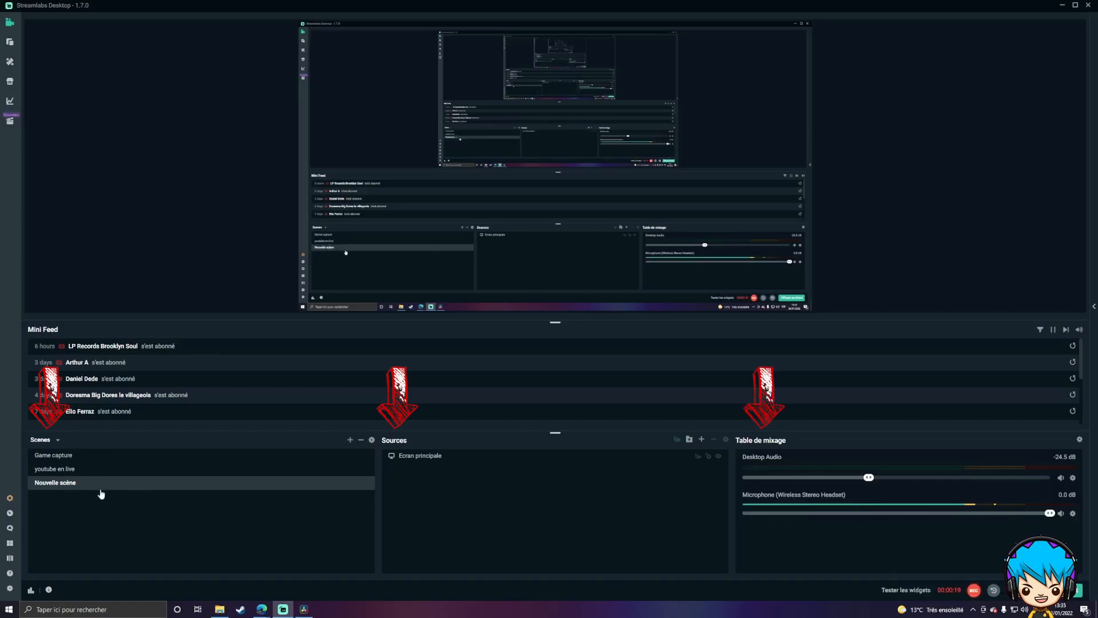
{"action": "left_click", "coordinate": [64, 469]}
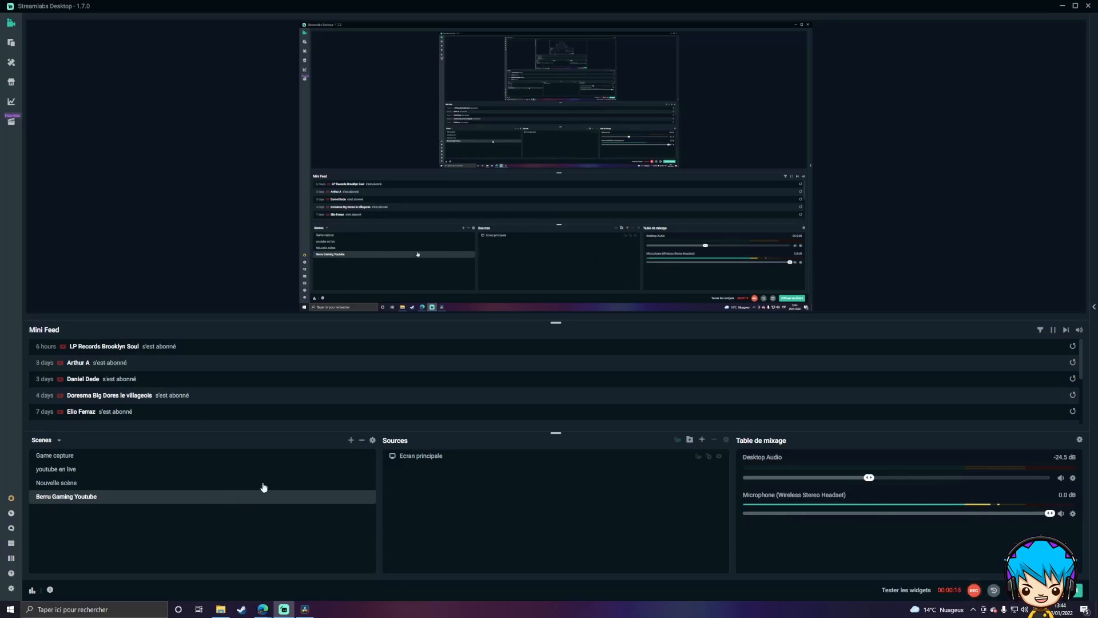
{"action": "left_click", "coordinate": [351, 441]}
{"action": "left_click", "coordinate": [537, 288]}
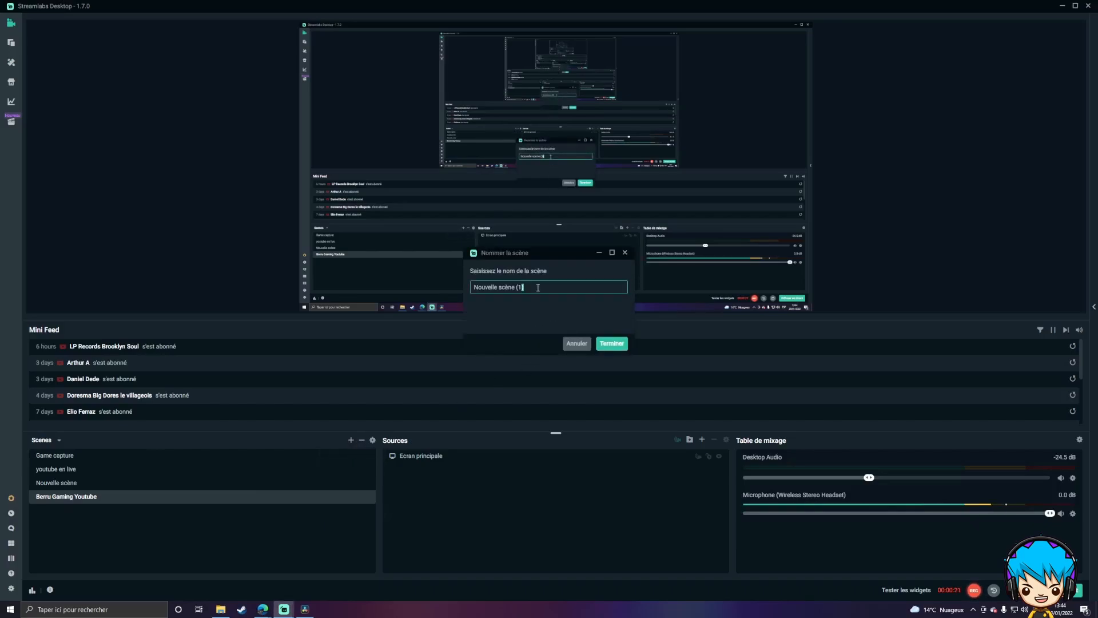
{"action": "left_click", "coordinate": [577, 344]}
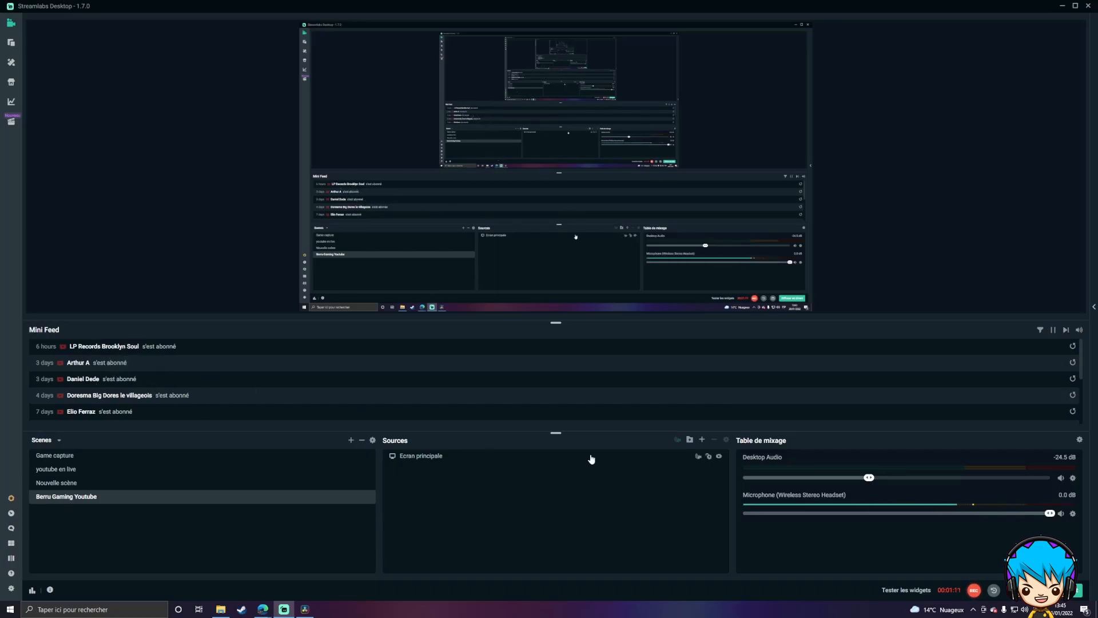
{"action": "mouse_move", "coordinate": [404, 446]}
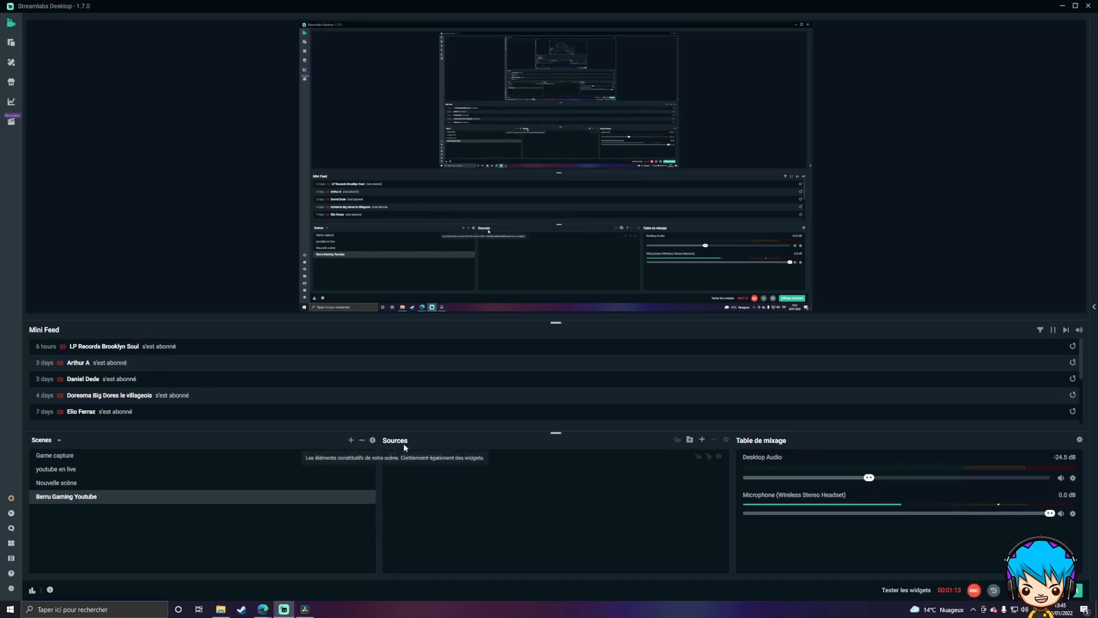
{"action": "left_click", "coordinate": [701, 441]}
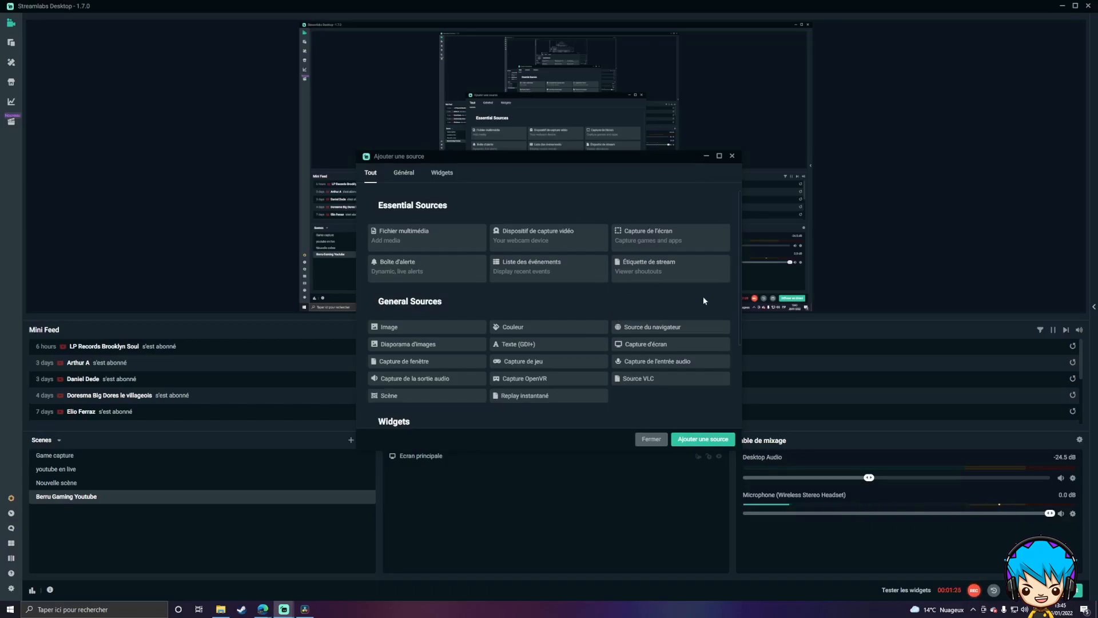
{"action": "left_click", "coordinate": [648, 346]}
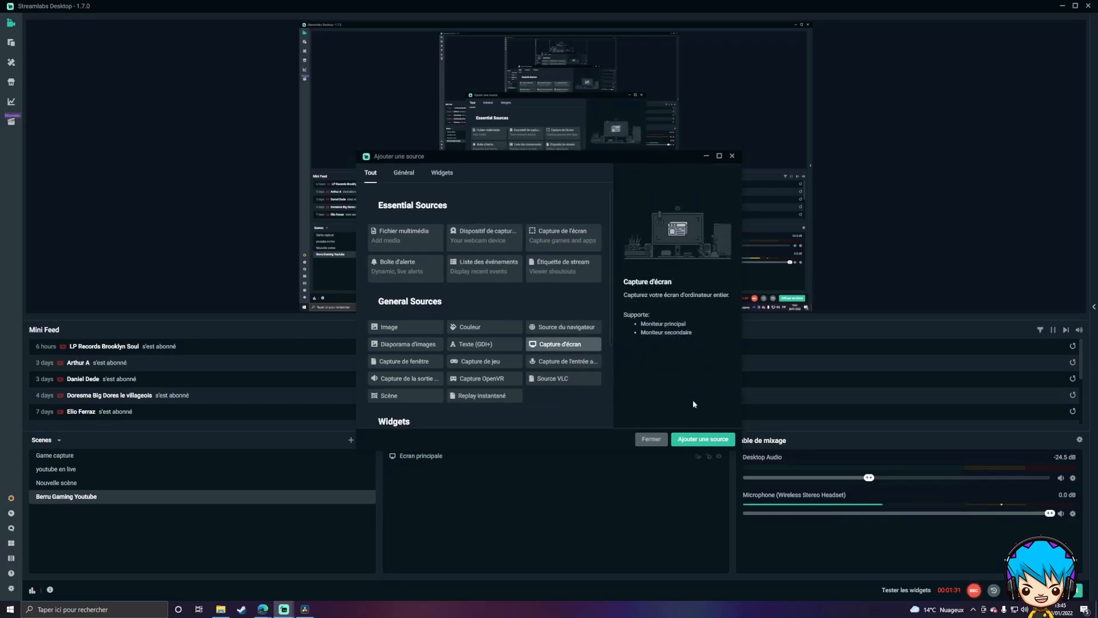
{"action": "left_click", "coordinate": [695, 440]}
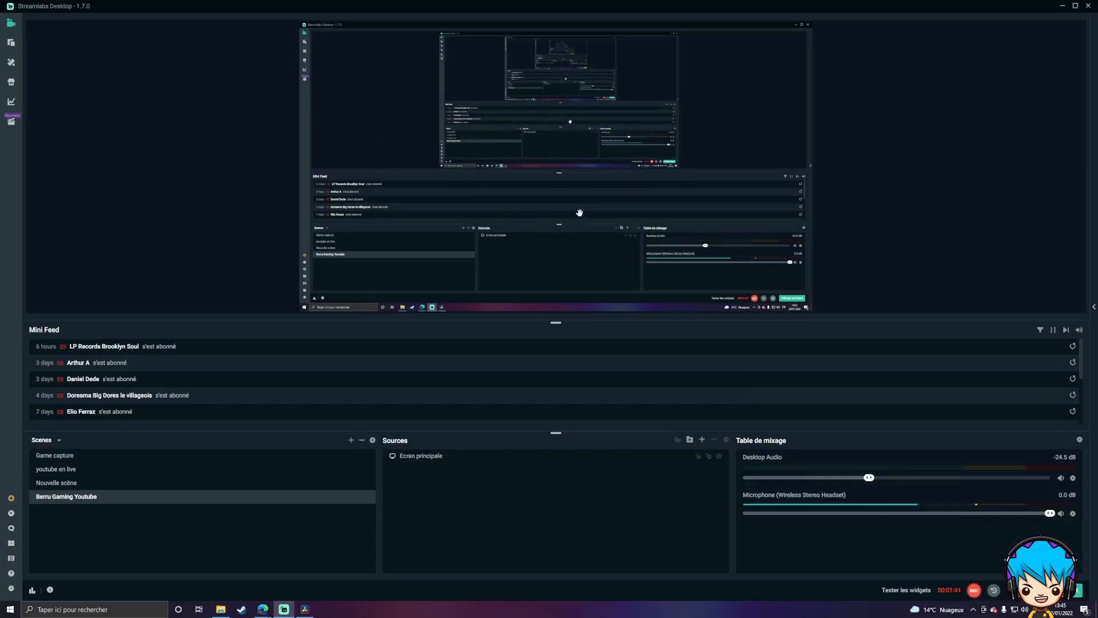
Add a new Image source named Image to the Berru Gaming Youtube scene
{"action": "left_click", "coordinate": [703, 440]}
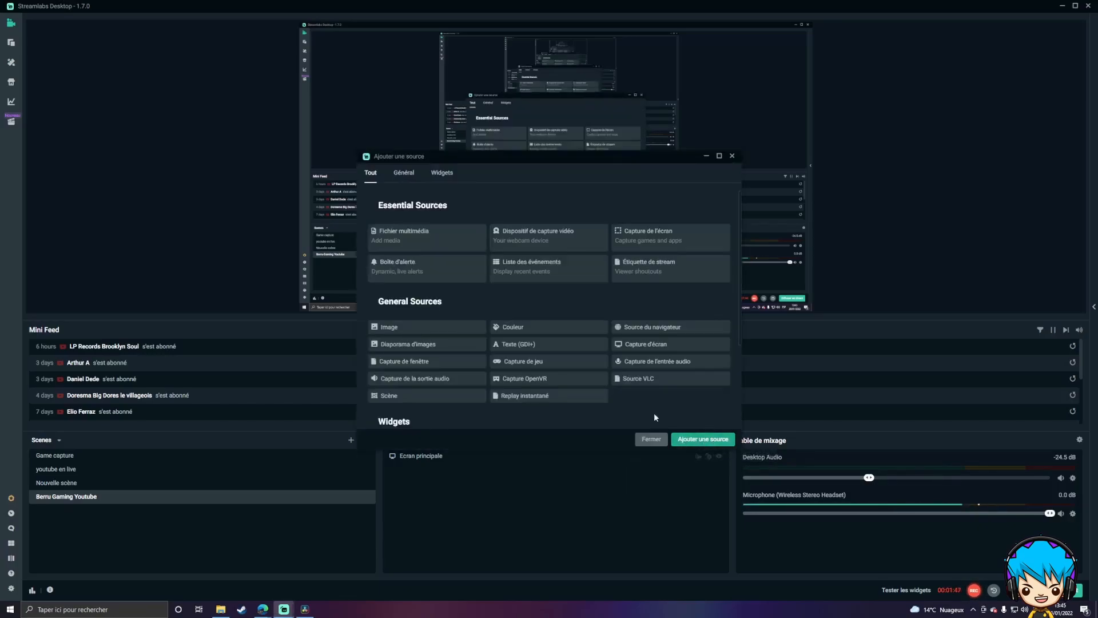
{"action": "left_click", "coordinate": [404, 328]}
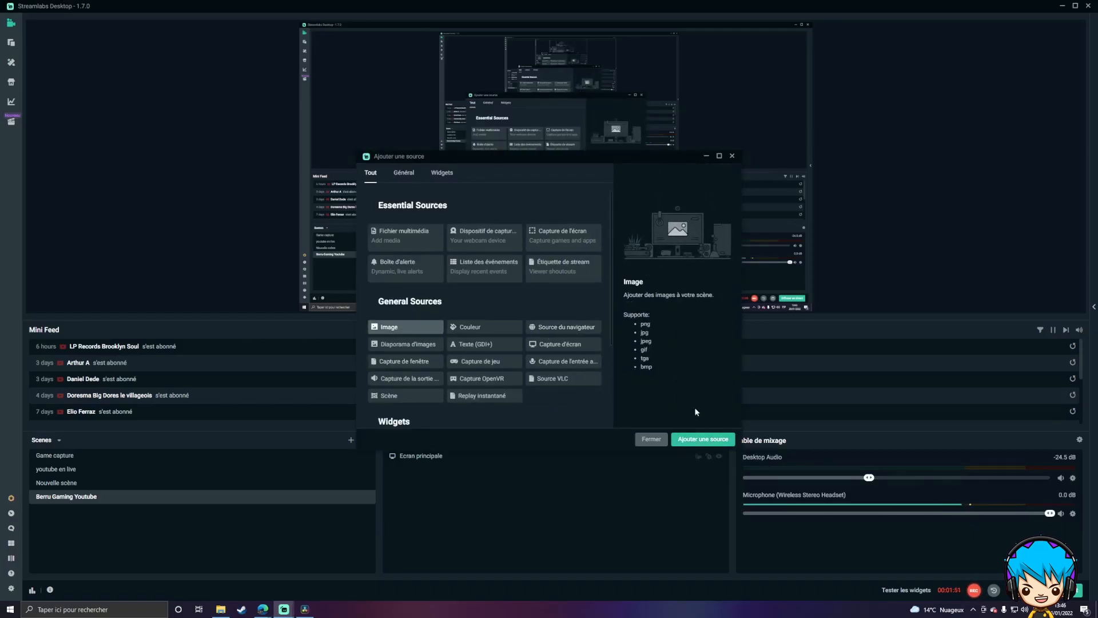
{"action": "left_click", "coordinate": [704, 440]}
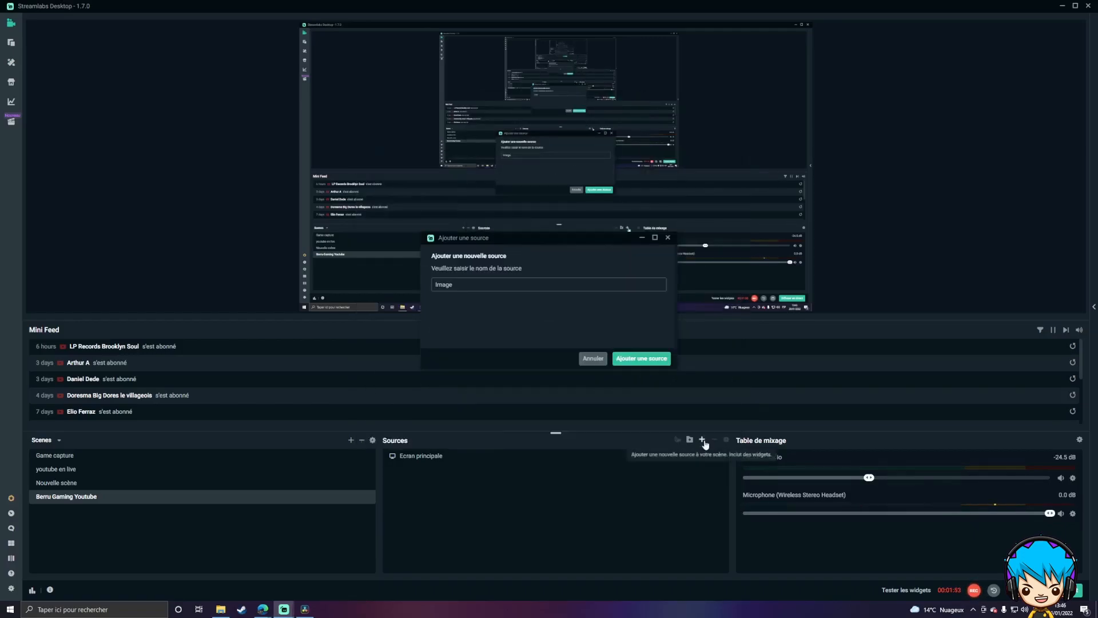
{"action": "left_click", "coordinate": [492, 285]}
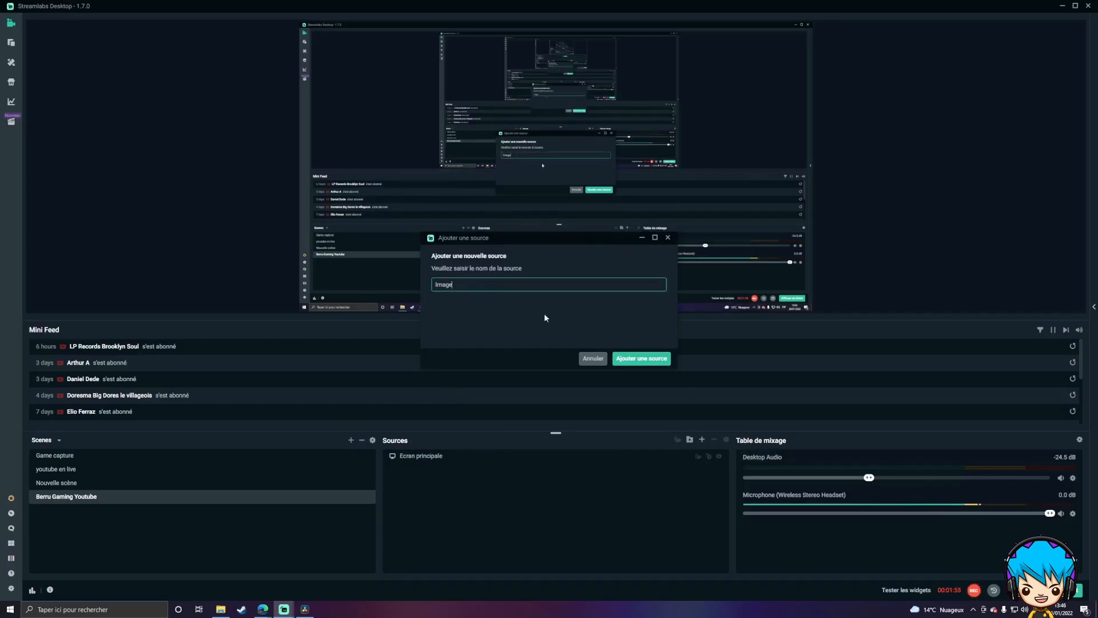
{"action": "left_click", "coordinate": [650, 360]}
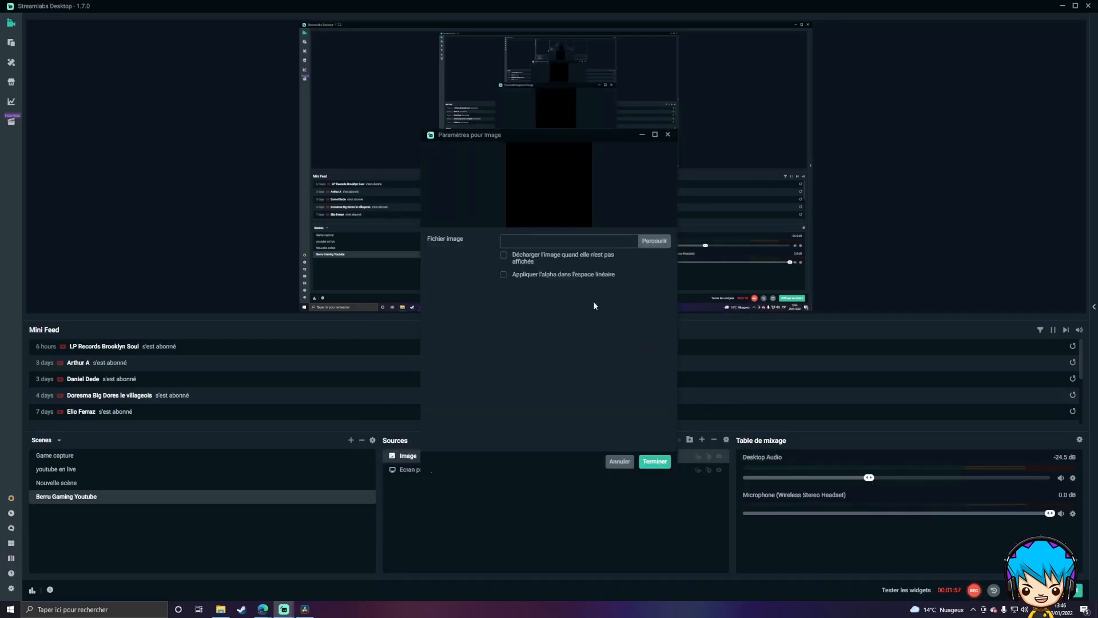
Load the avatar picture with the S'abonner button from the Downloads folder into the Image source and finish its settings
{"action": "left_click", "coordinate": [659, 246]}
{"action": "double_click", "coordinate": [450, 399]}
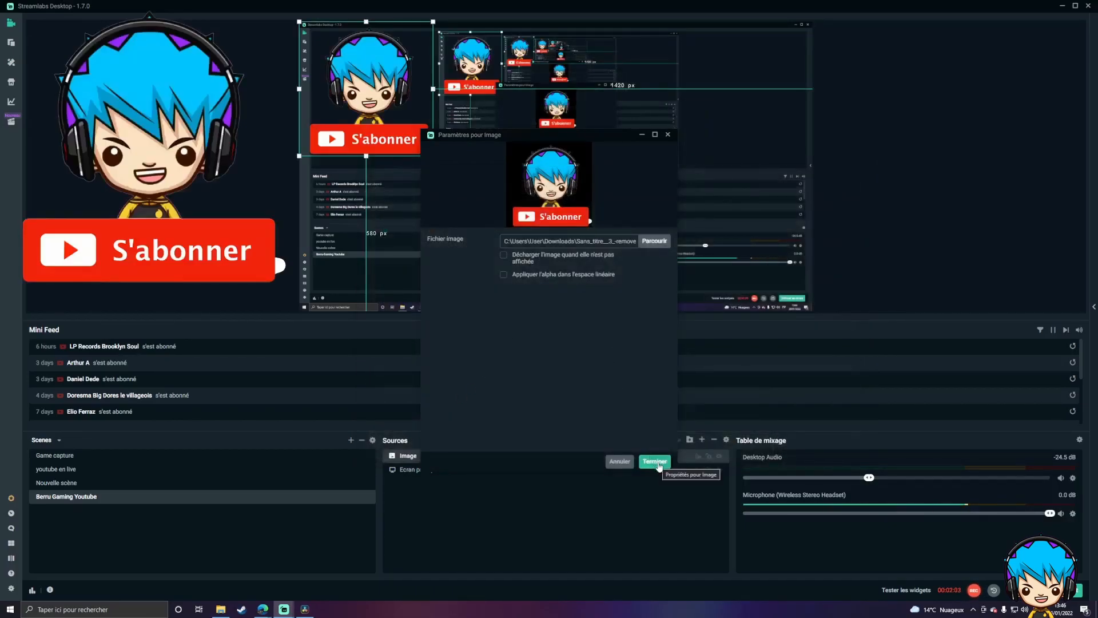
{"action": "left_click", "coordinate": [655, 461]}
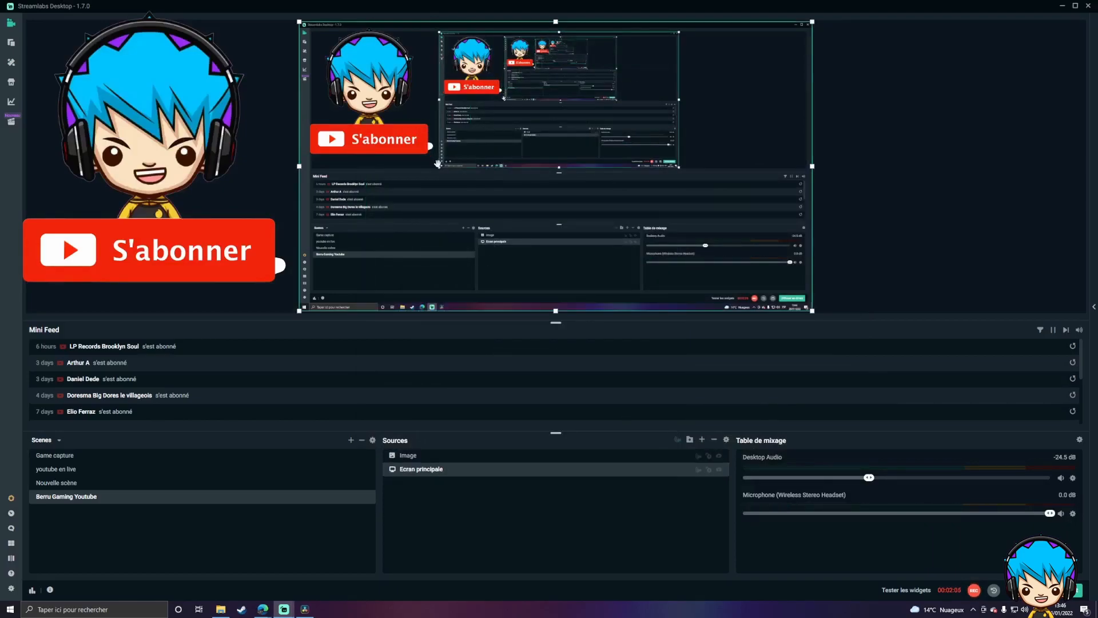
Shrink the avatar image and place it in the lower-left corner of the scene canvas
{"action": "left_click_drag", "start_coordinate": [434, 157], "coordinate": [338, 282]}
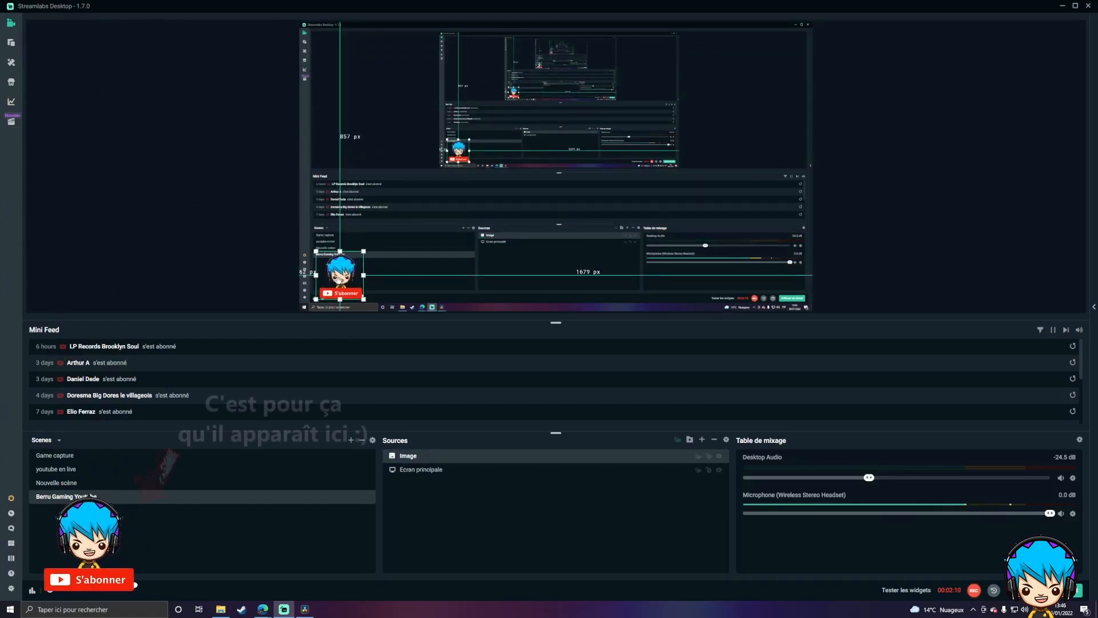
{"action": "left_click", "coordinate": [256, 209]}
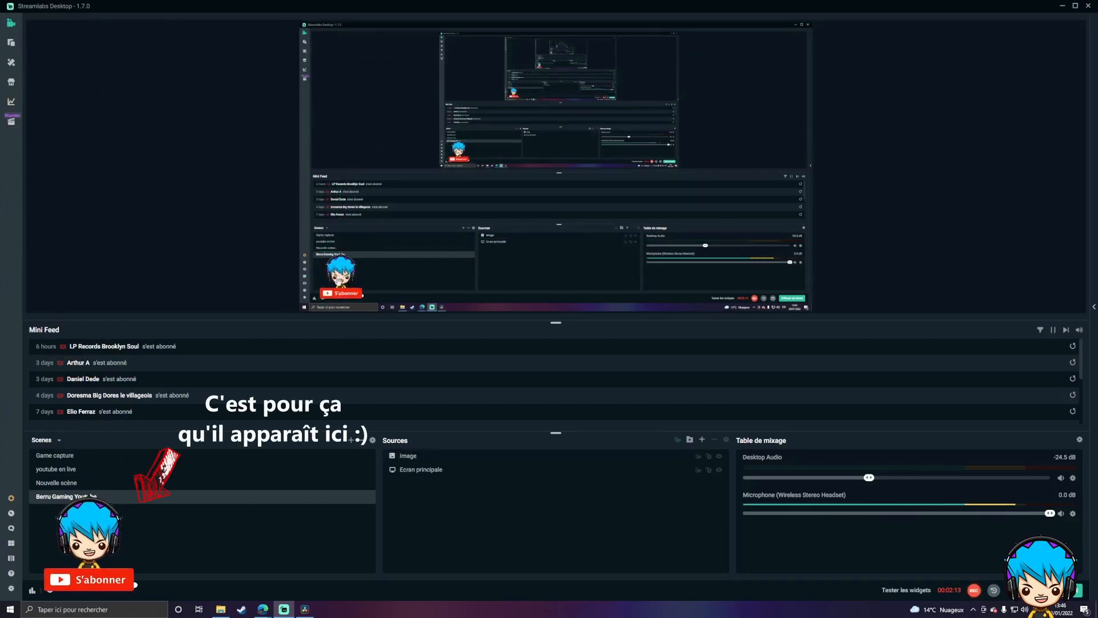
{"action": "left_click", "coordinate": [339, 279]}
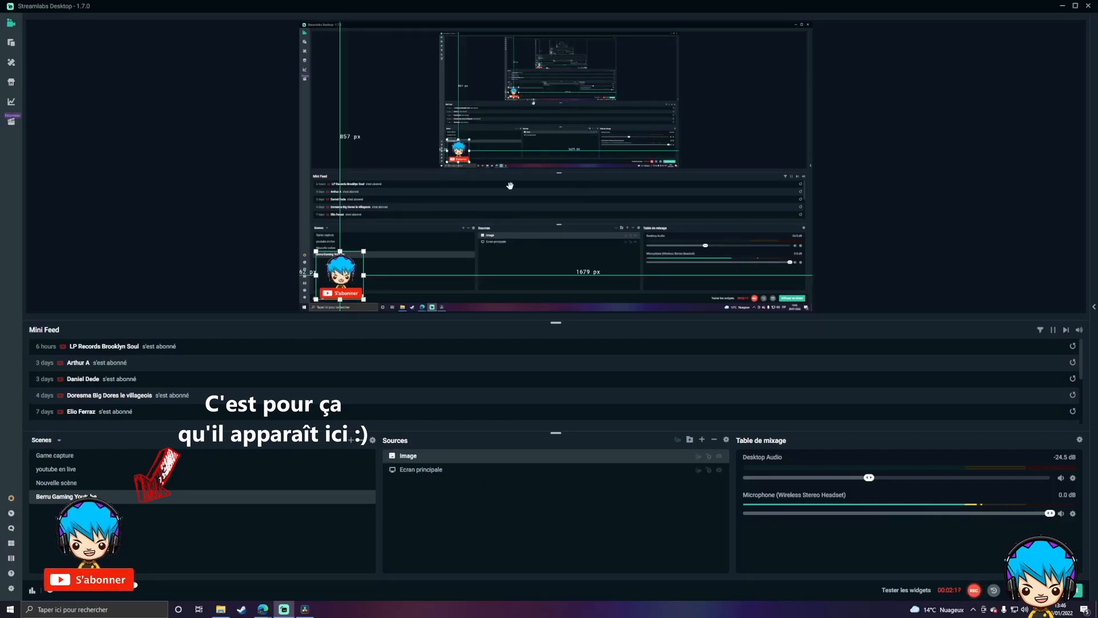
{"action": "left_click", "coordinate": [252, 221]}
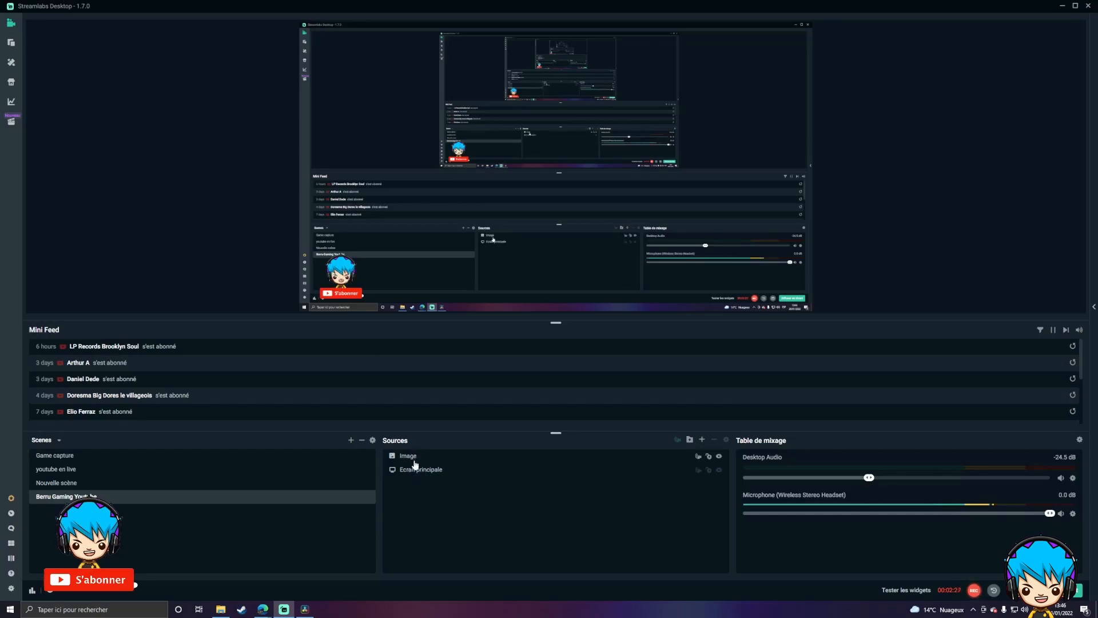
Test the Image source's stacking order below and above Ecran principale, and toggle its visibility off and on
{"action": "left_click_drag", "start_coordinate": [413, 460], "coordinate": [409, 478]}
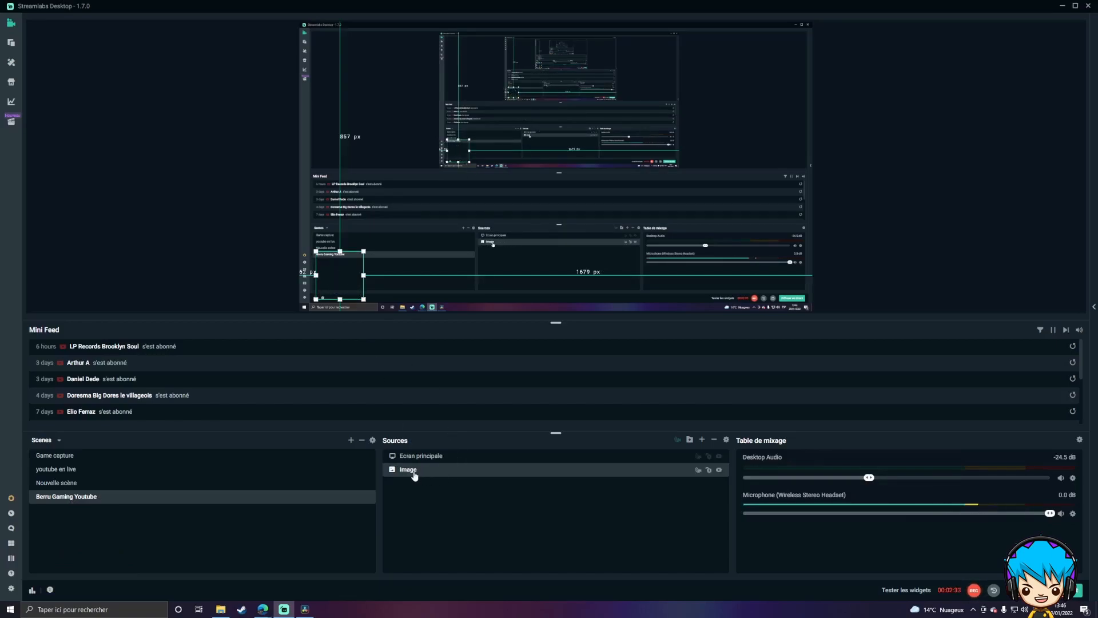
{"action": "left_click_drag", "start_coordinate": [415, 474], "coordinate": [411, 456]}
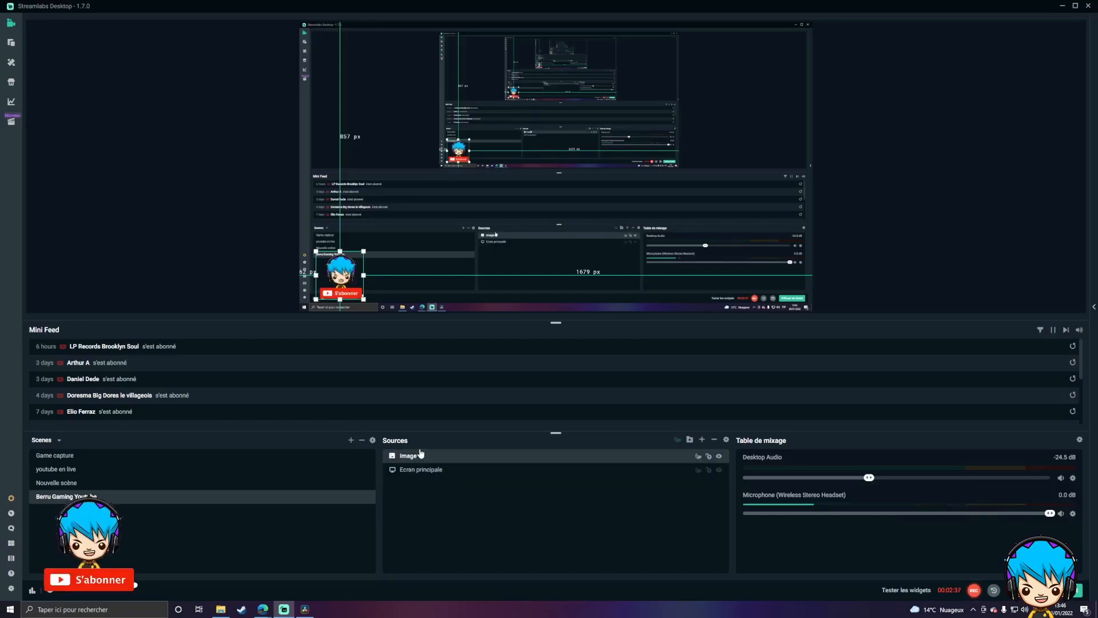
{"action": "left_click", "coordinate": [720, 457]}
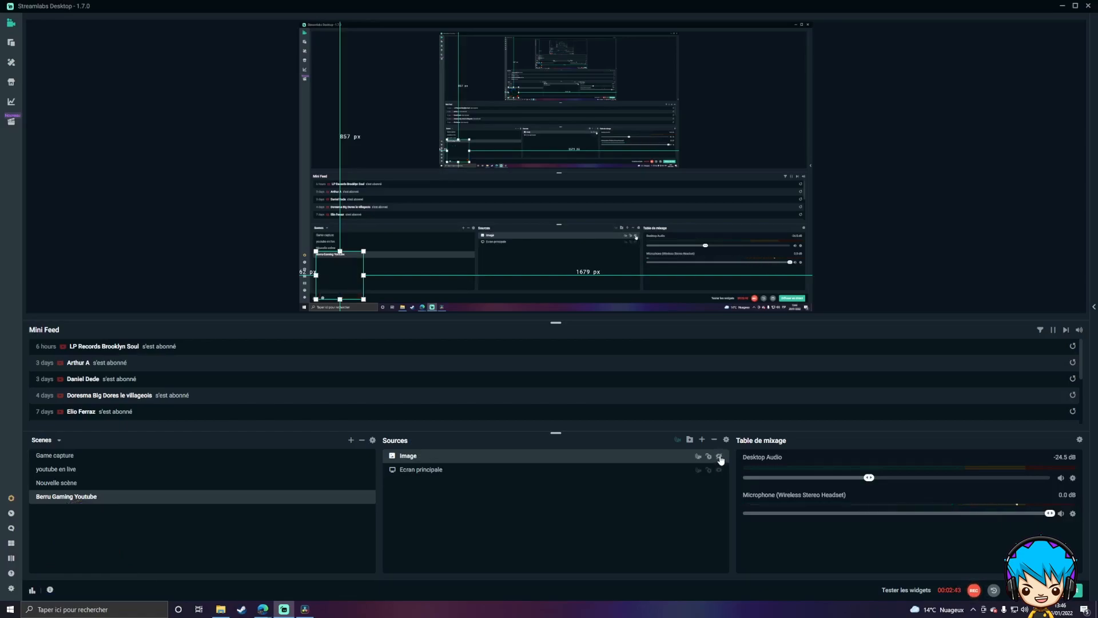
{"action": "left_click", "coordinate": [720, 458]}
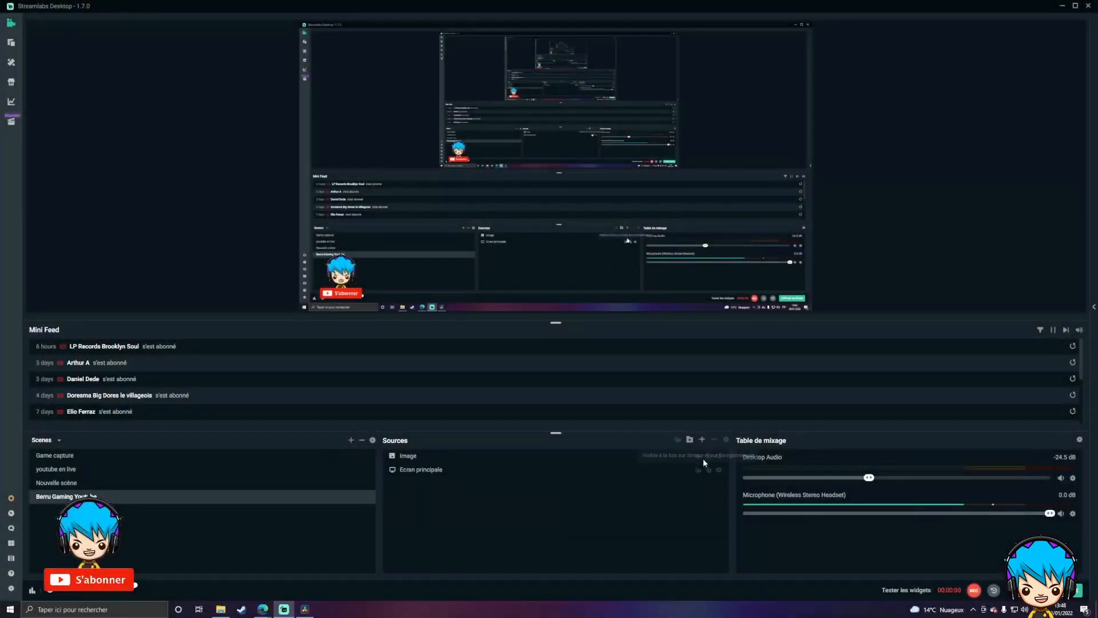
Add the existing Game Capture source to the Berru Gaming Youtube scene and open its properties
{"action": "left_click", "coordinate": [702, 439]}
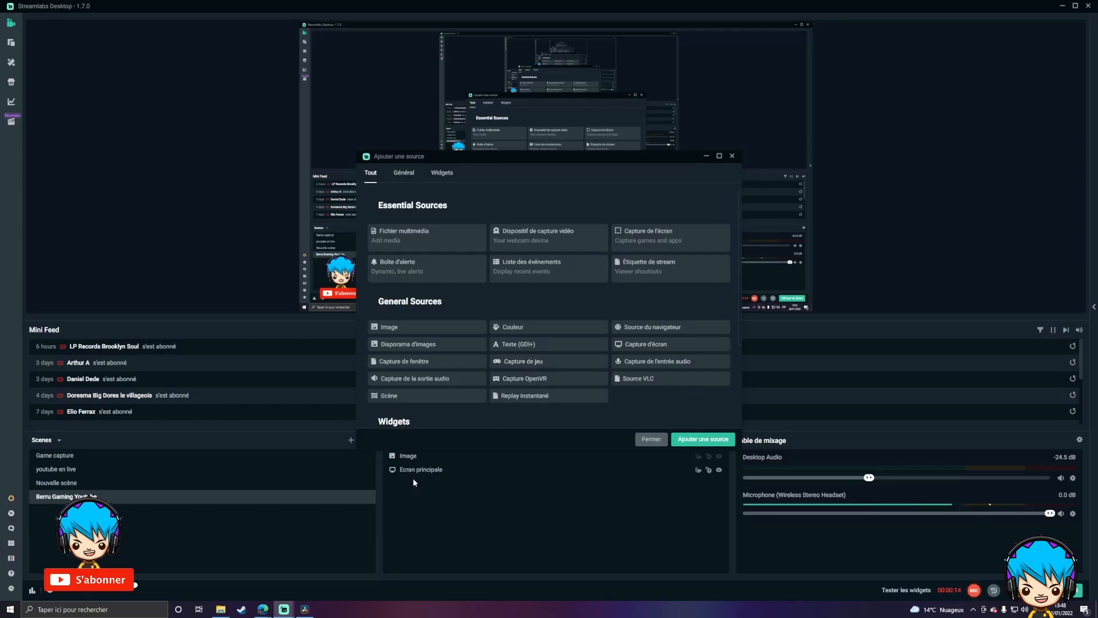
{"action": "left_click", "coordinate": [536, 365]}
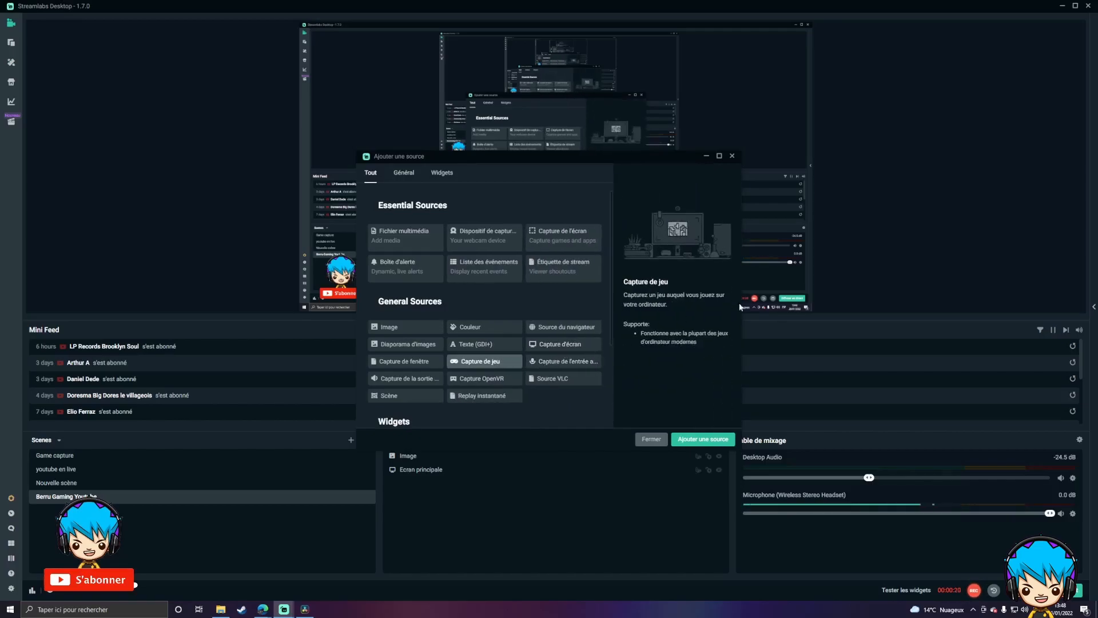
{"action": "left_click", "coordinate": [715, 439]}
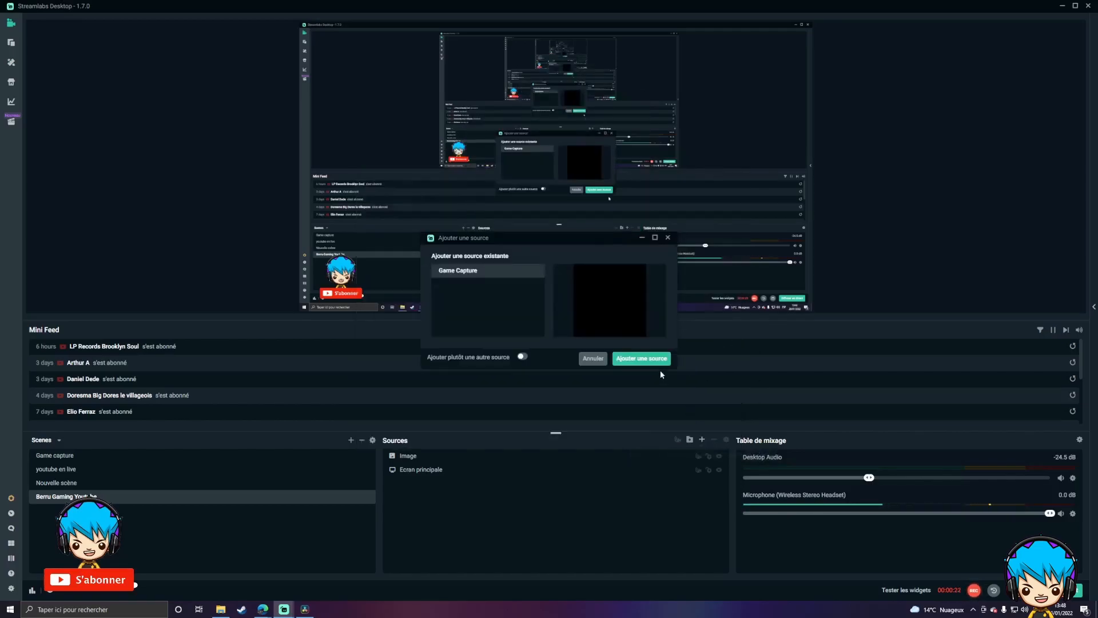
{"action": "left_click", "coordinate": [632, 361]}
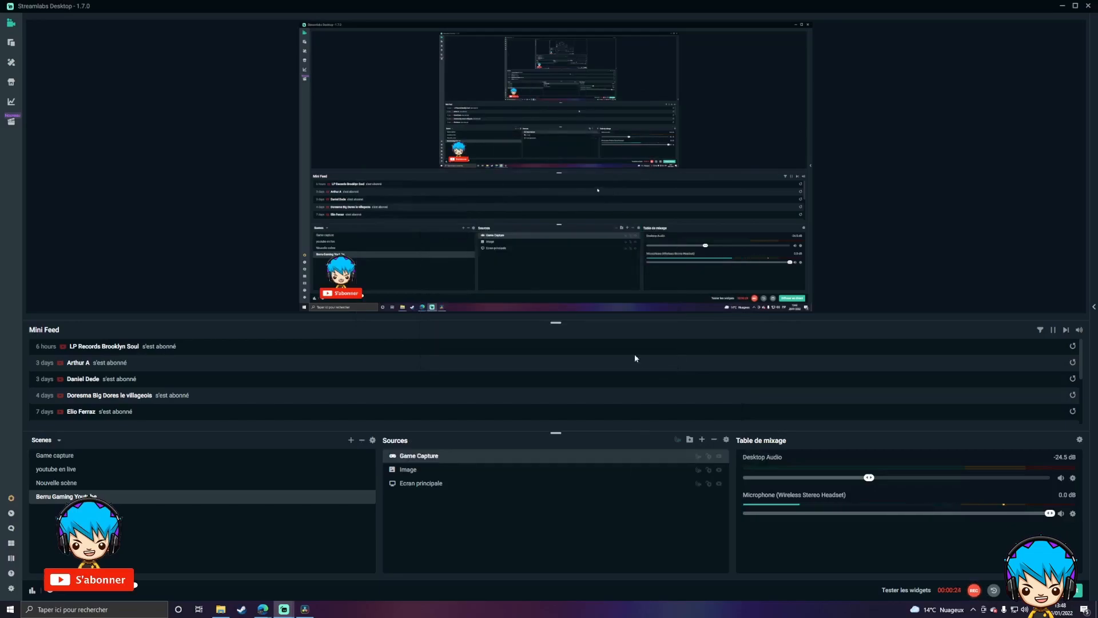
{"action": "right_click", "coordinate": [427, 457]}
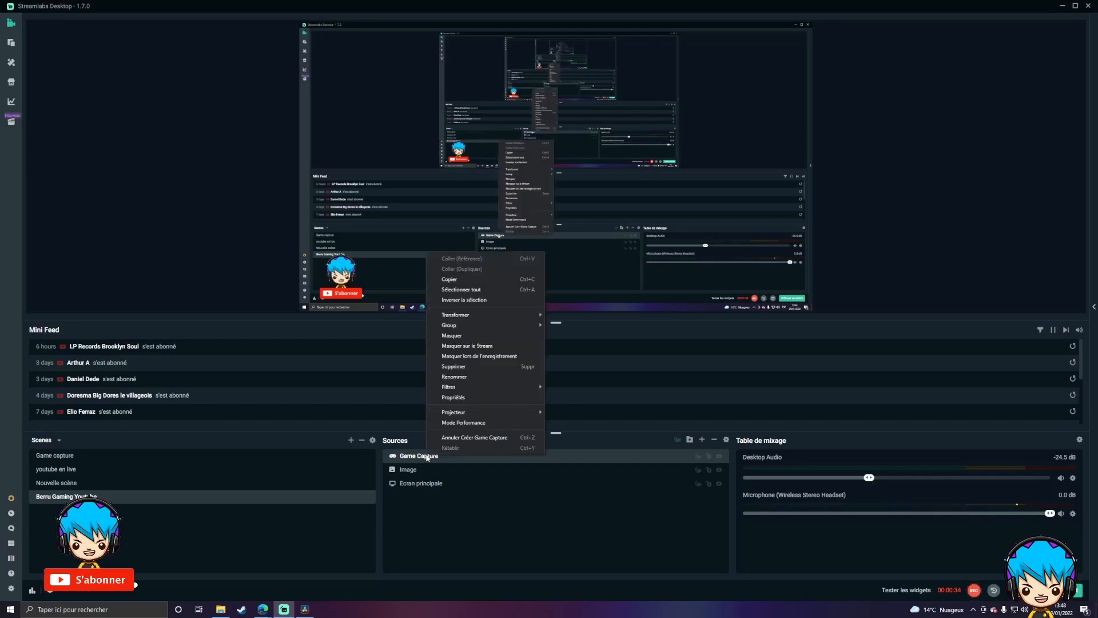
{"action": "left_click", "coordinate": [467, 396]}
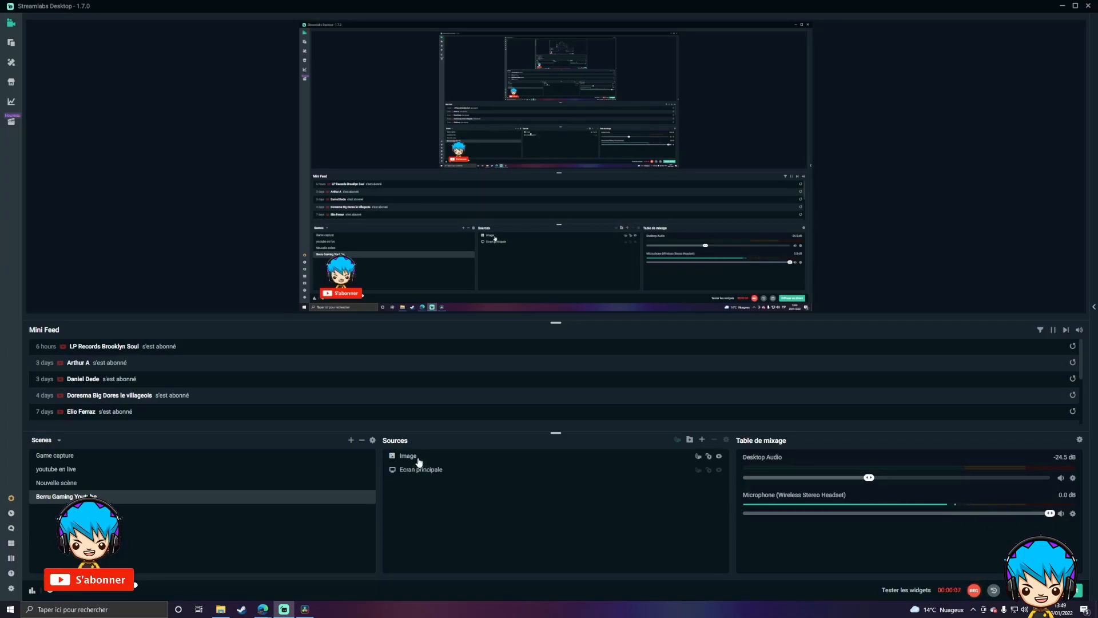
Add the existing Boîte de chat widget to the Berru Gaming Youtube scene and move it to the right side of the canvas
{"action": "left_click", "coordinate": [702, 440]}
{"action": "scroll", "coordinate": [426, 386], "scroll_direction": "down", "scroll_amount": 2}
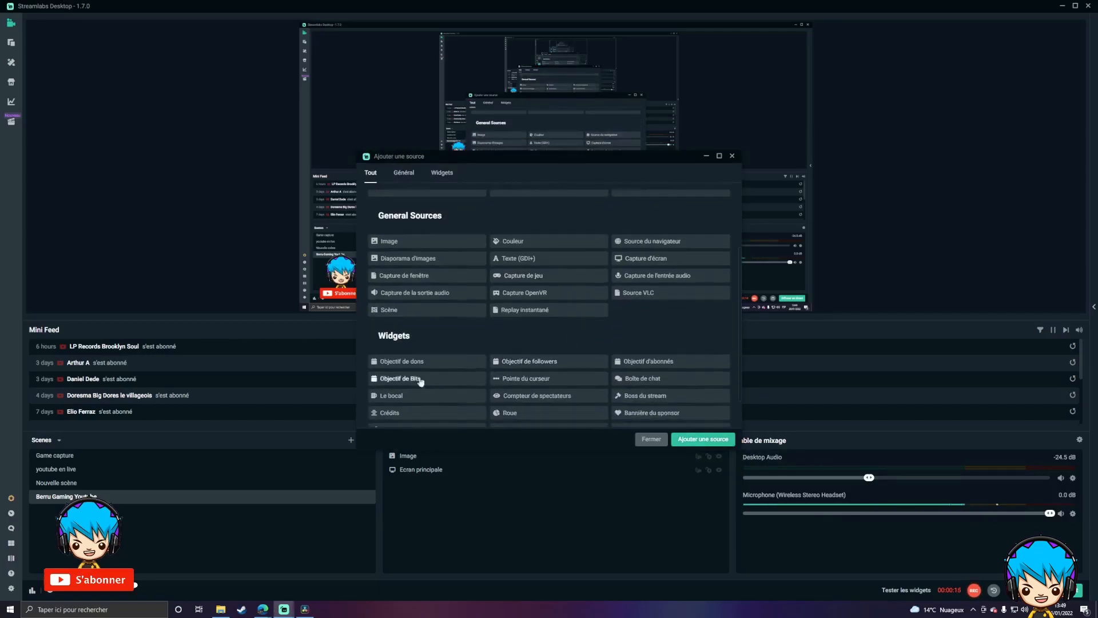
{"action": "scroll", "coordinate": [426, 386], "scroll_direction": "down", "scroll_amount": 1}
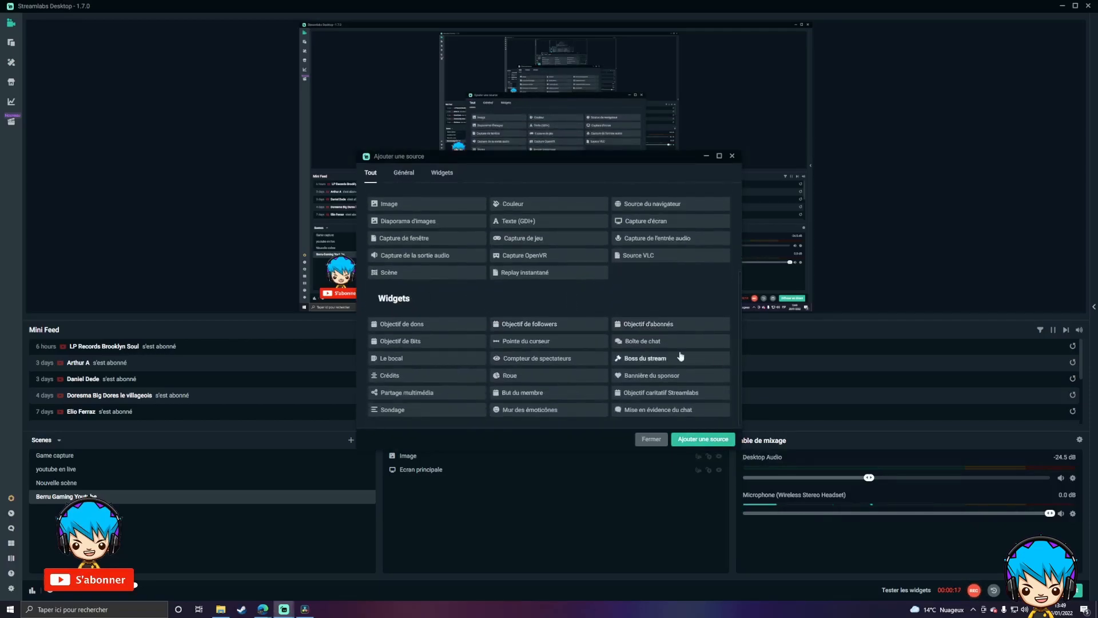
{"action": "left_click", "coordinate": [651, 342]}
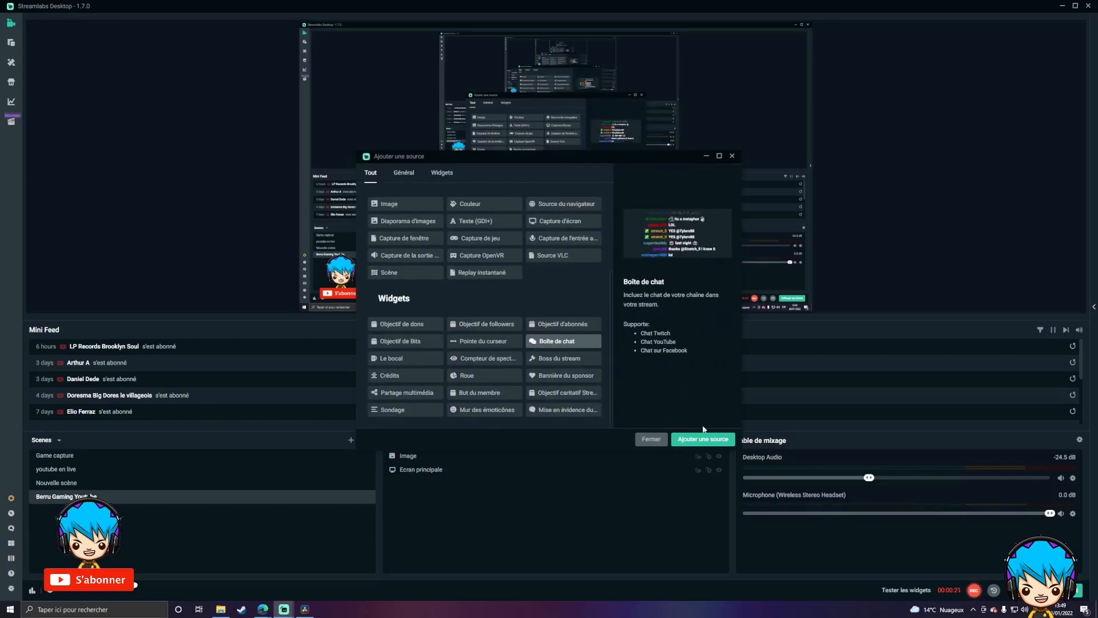
{"action": "left_click", "coordinate": [703, 438]}
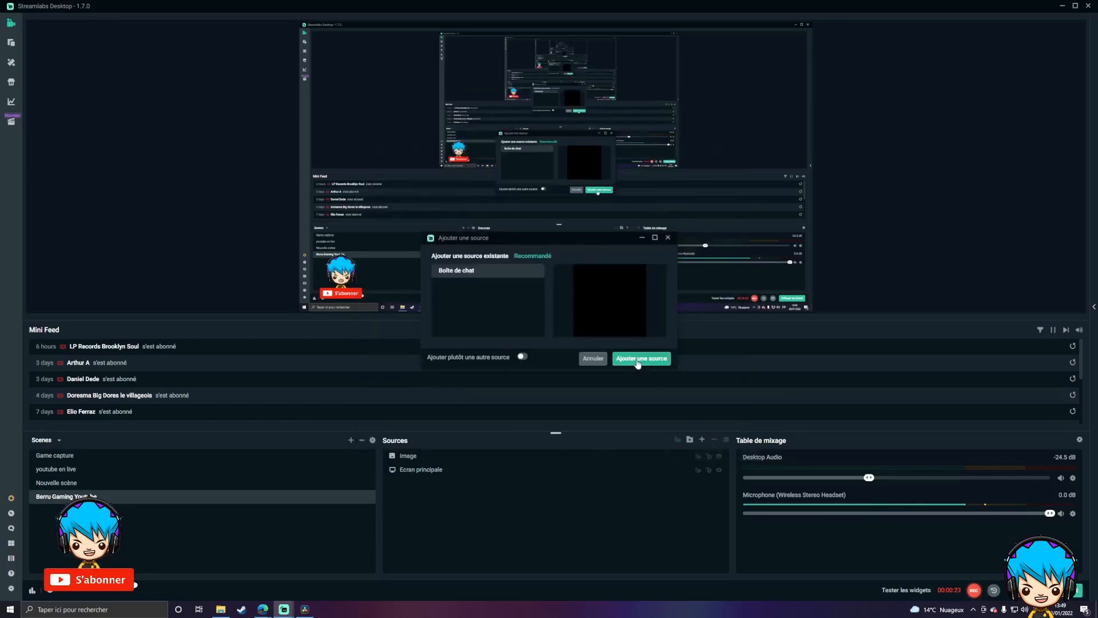
{"action": "left_click", "coordinate": [641, 361]}
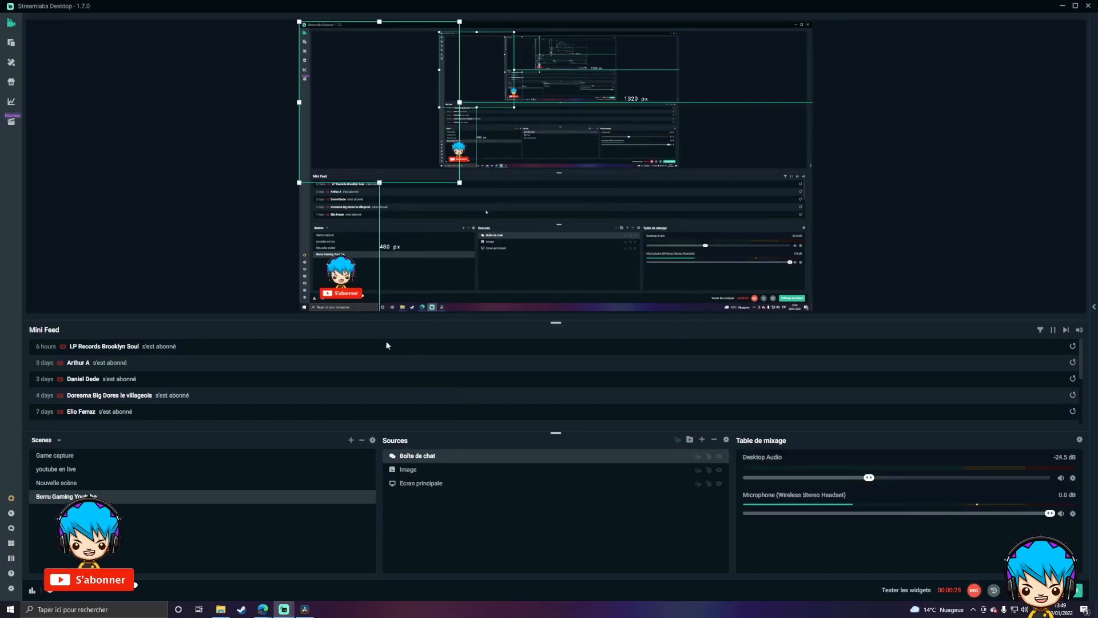
{"action": "left_click_drag", "start_coordinate": [374, 108], "coordinate": [655, 110]}
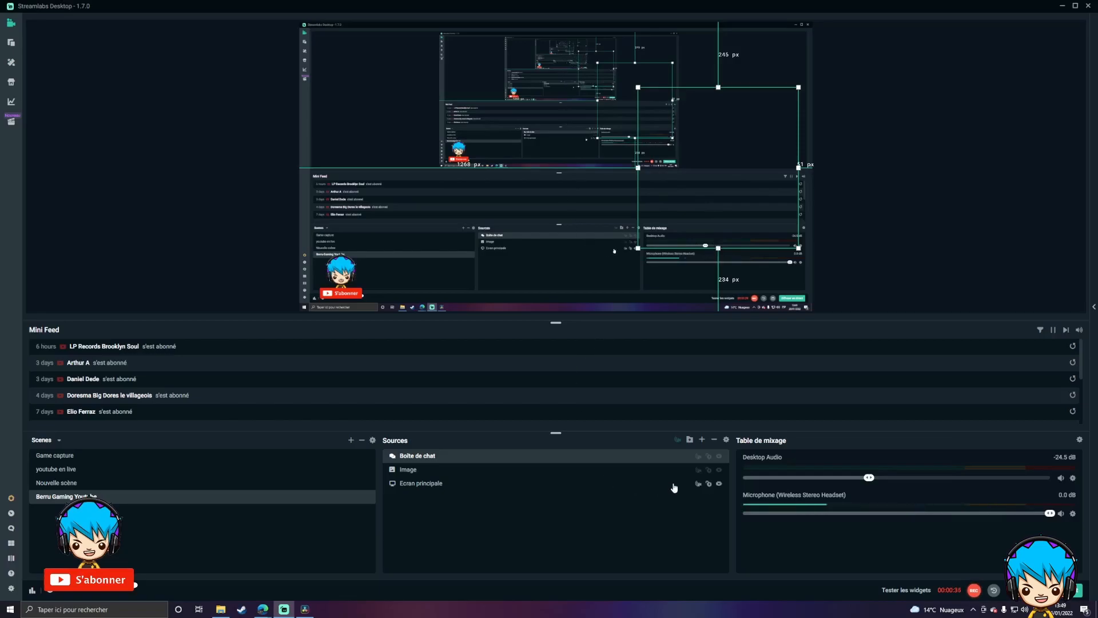
Add the existing Compteur de spectateurs widget to the scene and position it in the upper-left corner of the canvas
{"action": "left_click", "coordinate": [702, 440]}
{"action": "scroll", "coordinate": [541, 350], "scroll_direction": "down", "scroll_amount": 2}
{"action": "scroll", "coordinate": [541, 350], "scroll_direction": "down", "scroll_amount": 1}
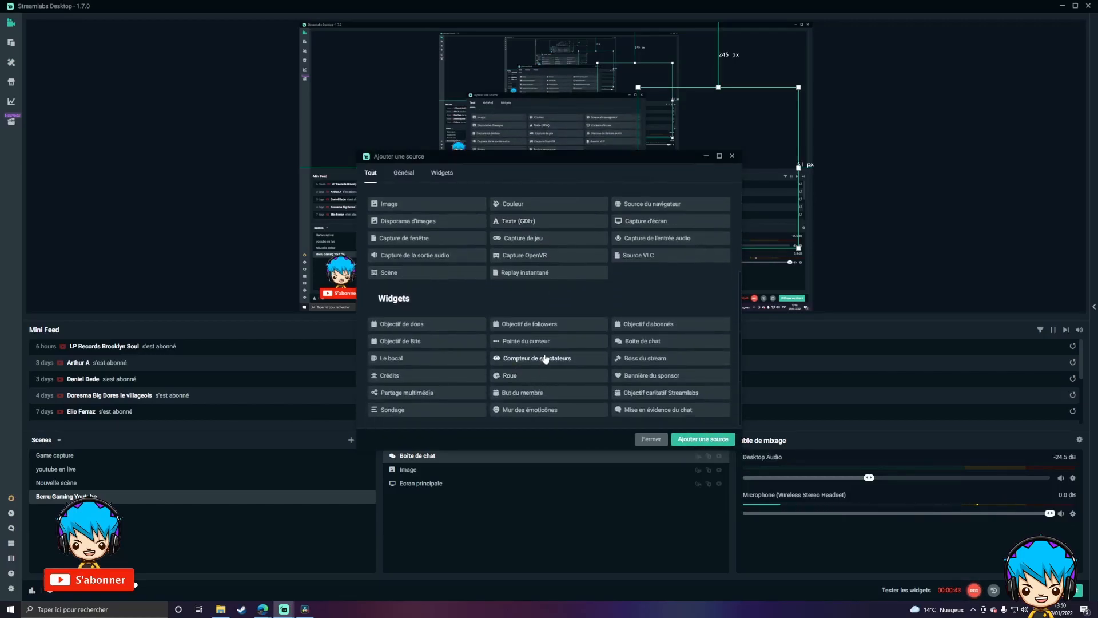
{"action": "left_click", "coordinate": [549, 361]}
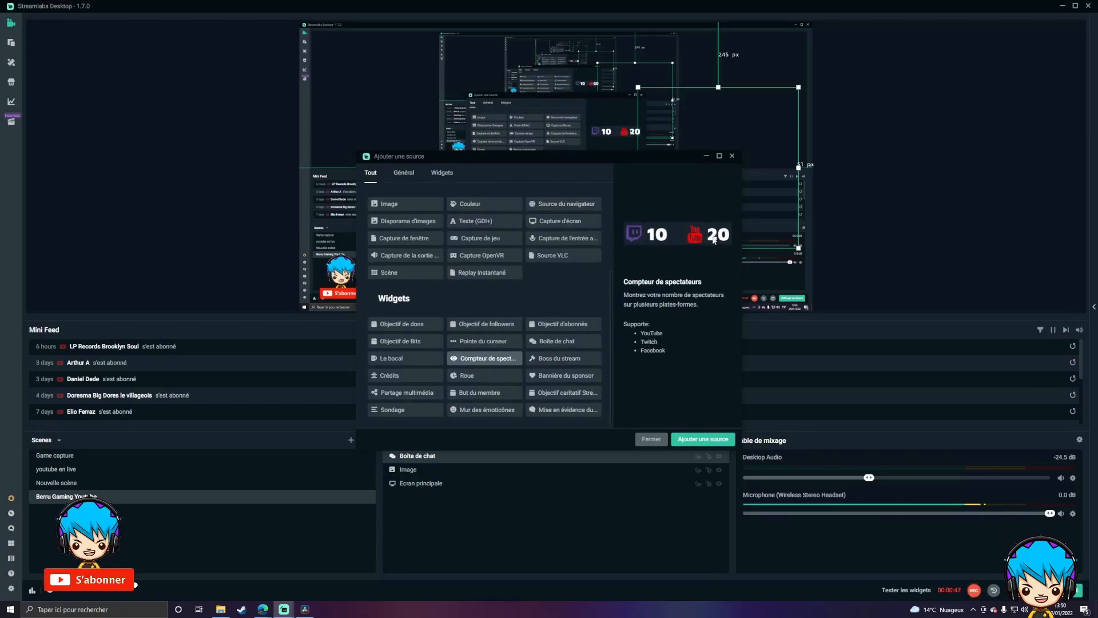
{"action": "left_click", "coordinate": [703, 438]}
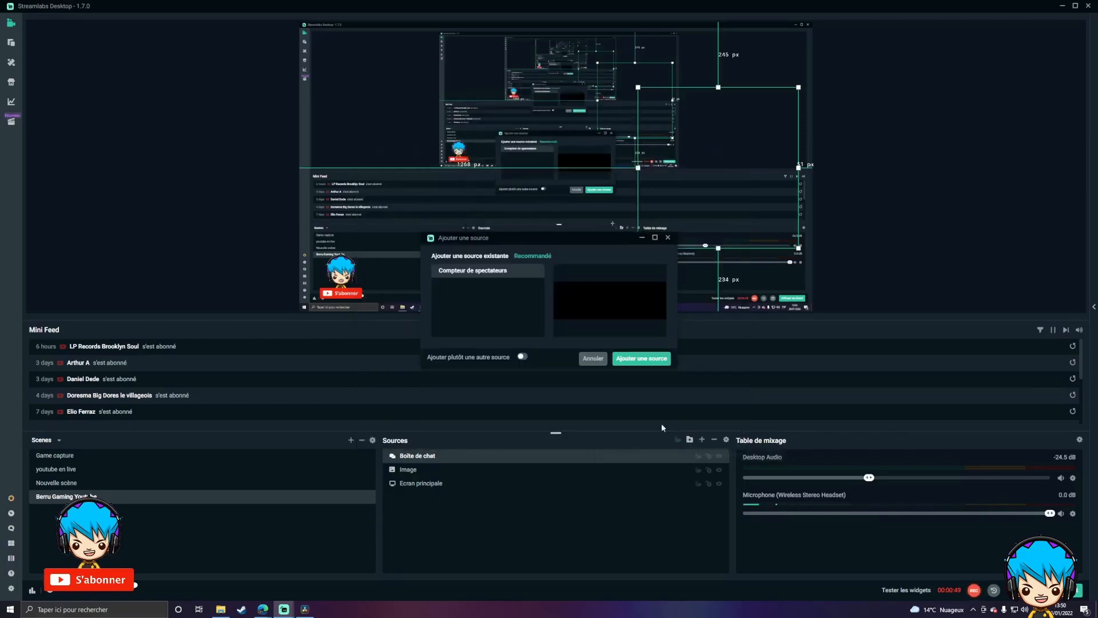
{"action": "left_click", "coordinate": [647, 358]}
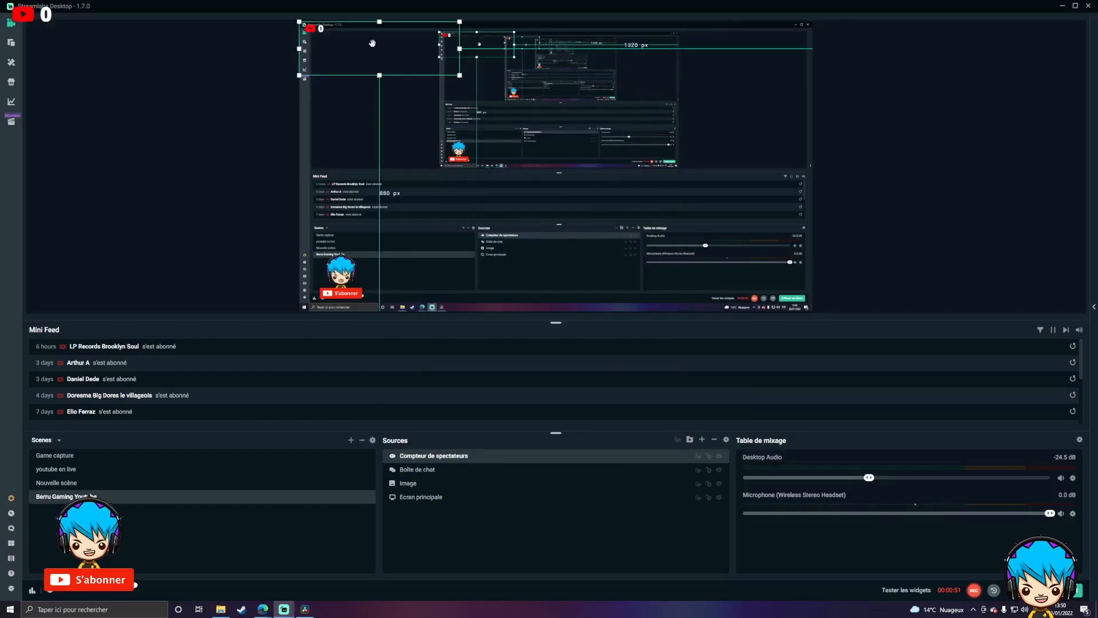
{"action": "mouse_move", "coordinate": [314, 31]}
{"action": "left_mouse_down"}
{"action": "mouse_move", "coordinate": [360, 56]}
{"action": "mouse_move", "coordinate": [320, 33]}
{"action": "left_mouse_up"}
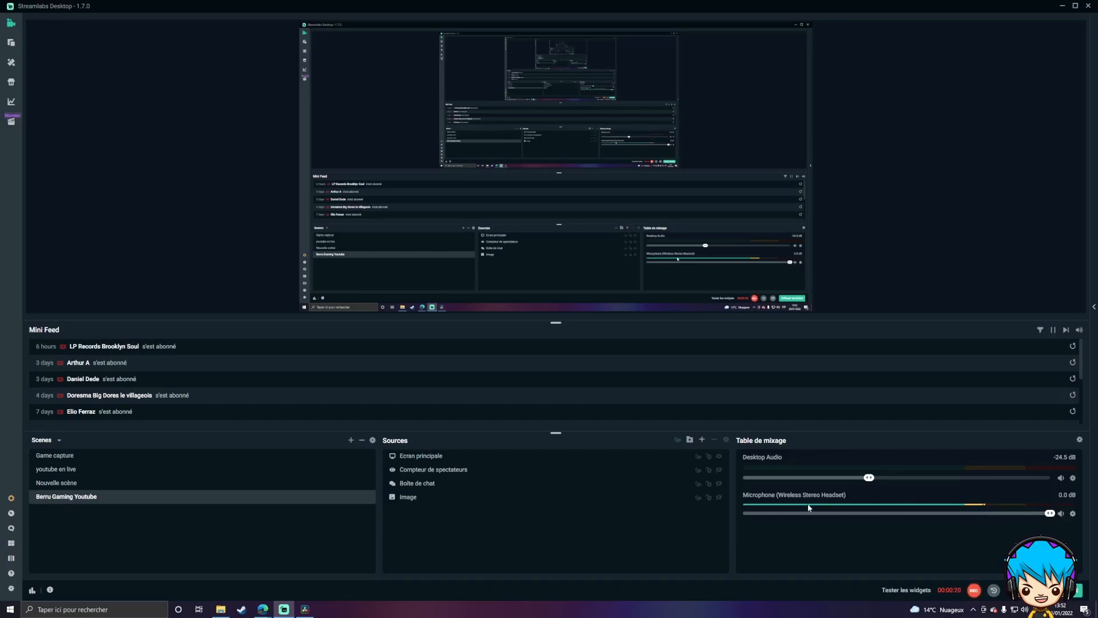
Open the microphone's advanced audio properties and review its device, synchronisation and monitoring options, plus the Desktop Audio entry
{"action": "left_click", "coordinate": [1073, 513]}
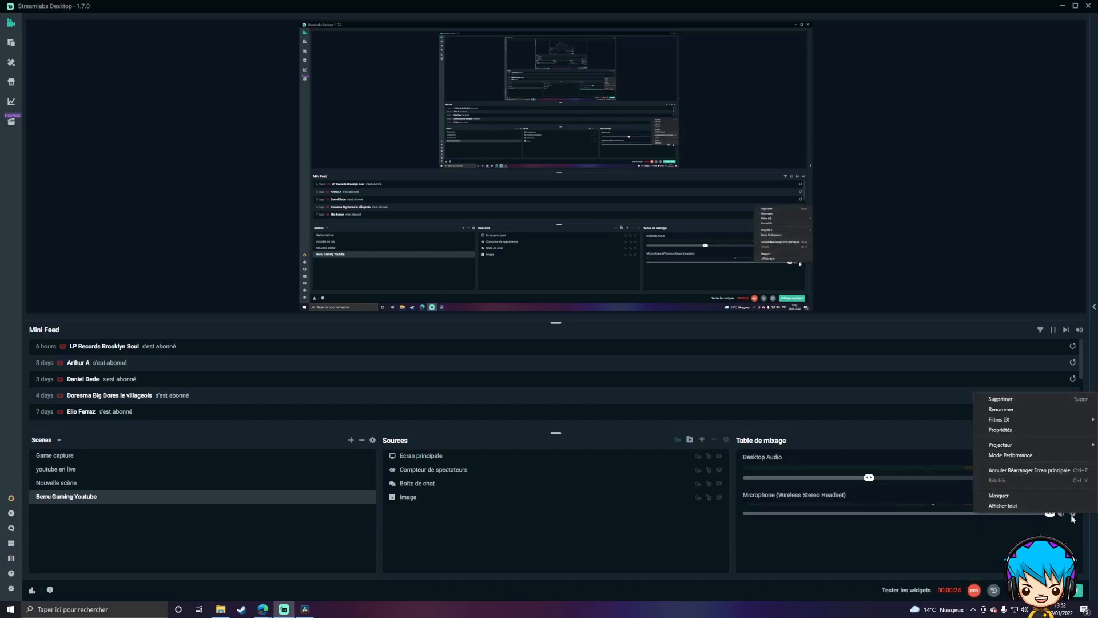
{"action": "left_click", "coordinate": [1023, 430]}
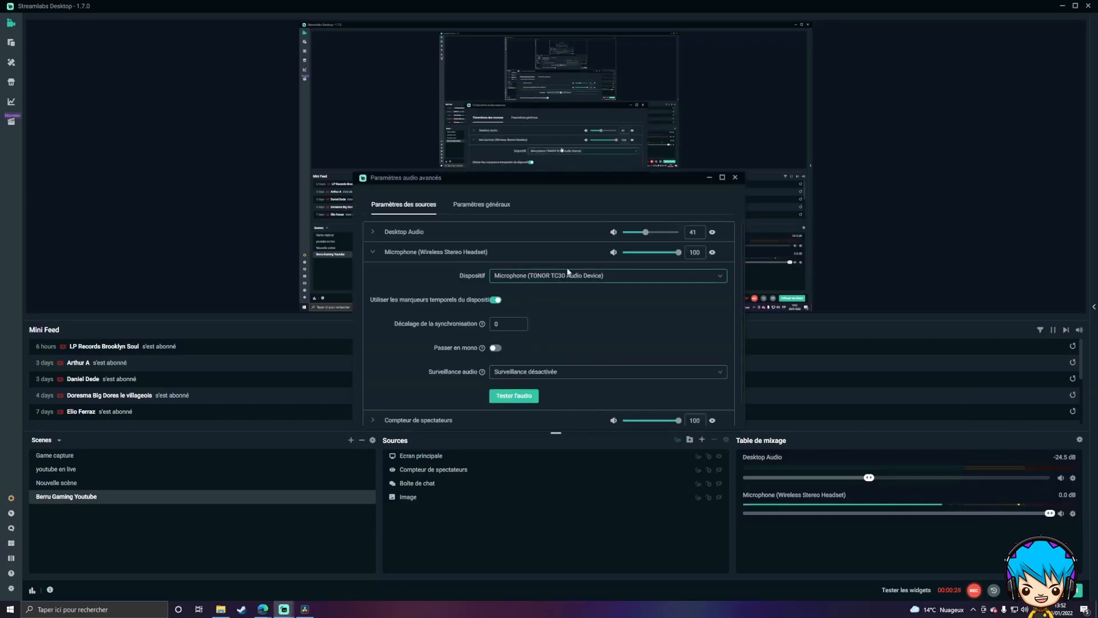
{"action": "scroll", "coordinate": [626, 291], "scroll_direction": "down", "scroll_amount": 1}
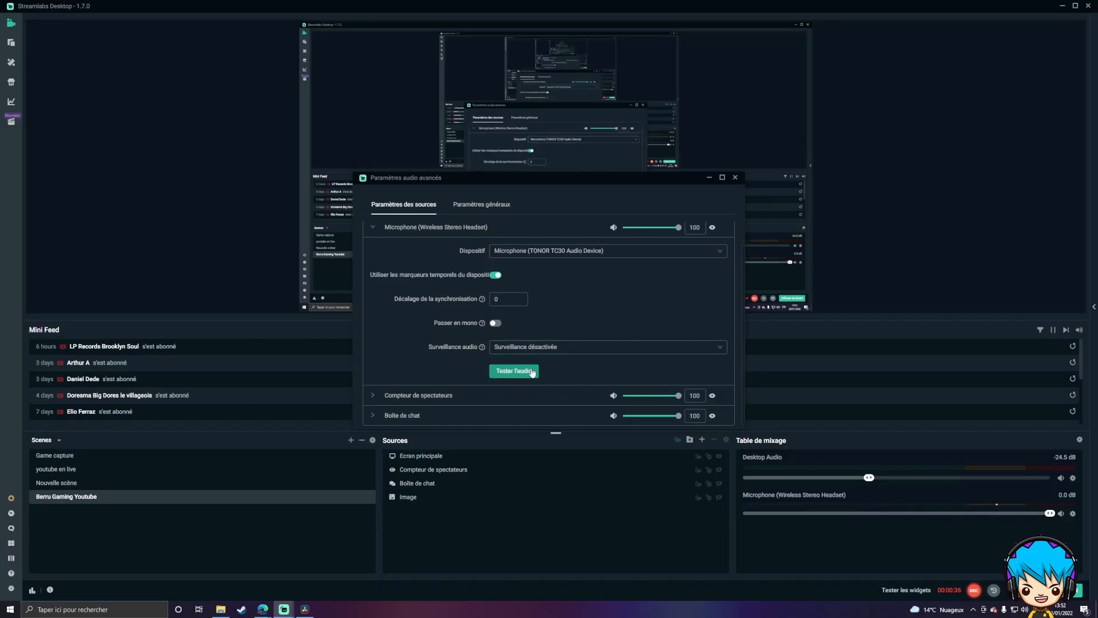
{"action": "scroll", "coordinate": [633, 281], "scroll_direction": "up", "scroll_amount": 1}
{"action": "scroll", "coordinate": [633, 280], "scroll_direction": "up", "scroll_amount": 2}
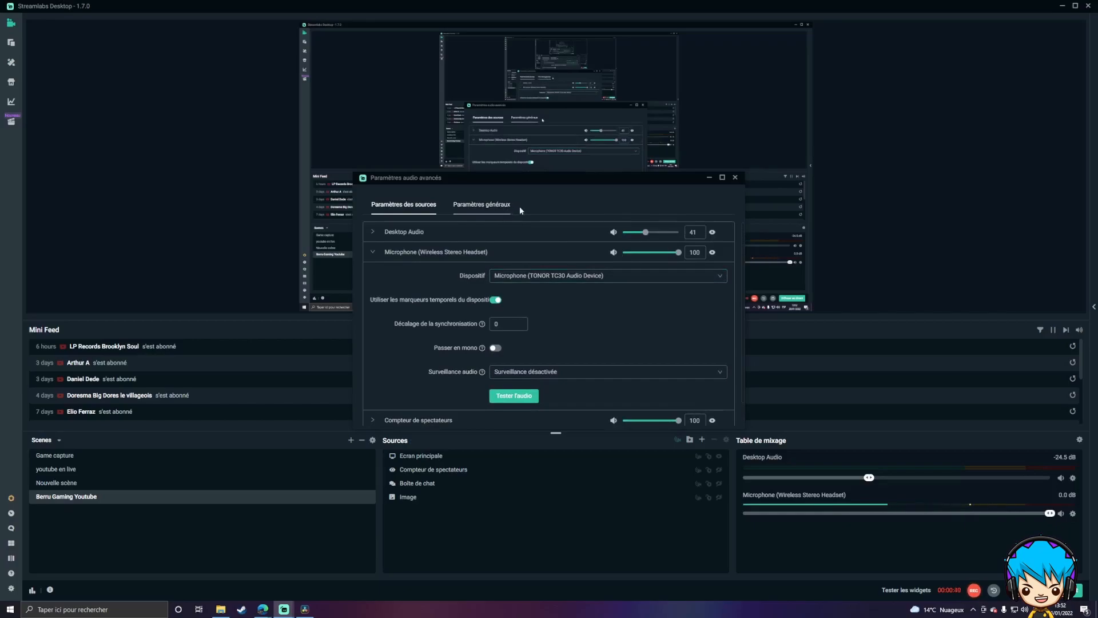
{"action": "left_click", "coordinate": [372, 233]}
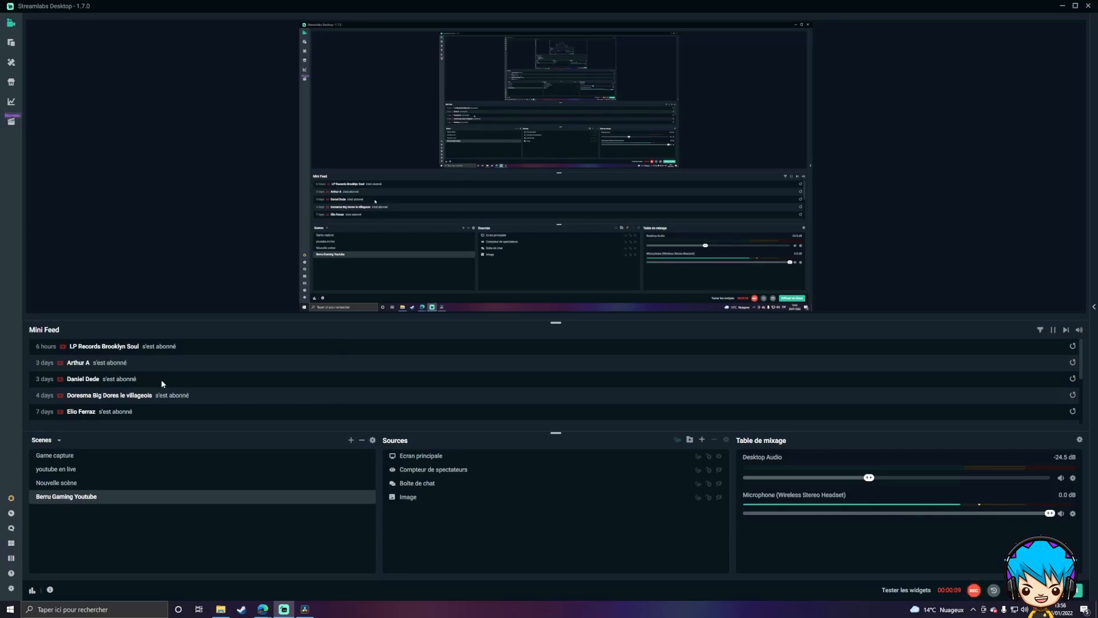
Review the recent subscriber and follower events in the Mini Feed
{"action": "scroll", "coordinate": [176, 362], "scroll_direction": "down", "scroll_amount": 5}
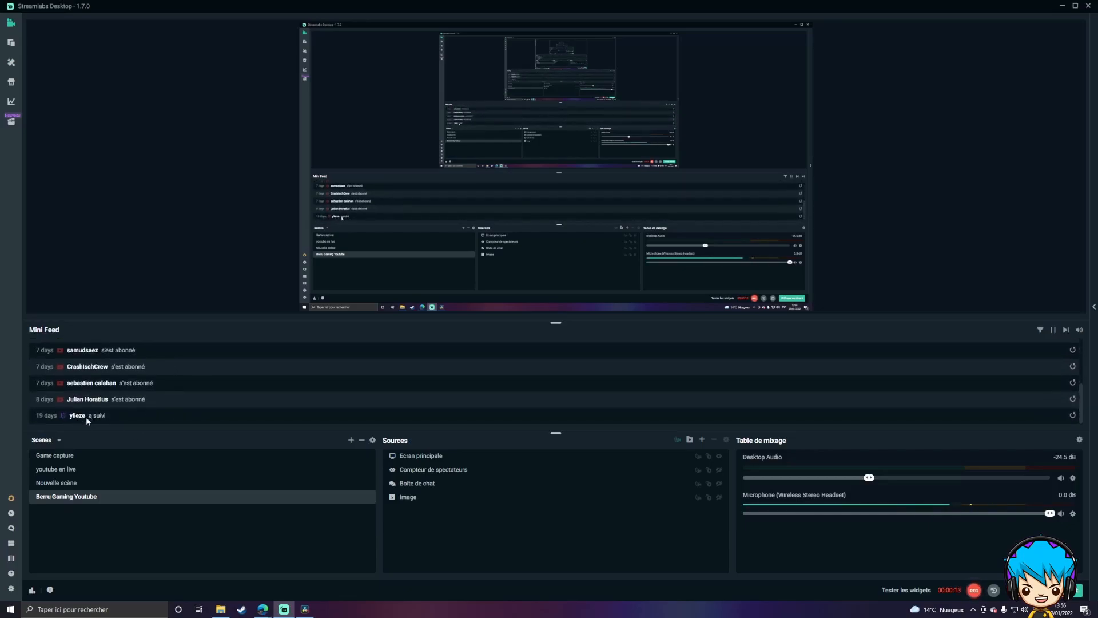
{"action": "scroll", "coordinate": [169, 401], "scroll_direction": "up", "scroll_amount": 5}
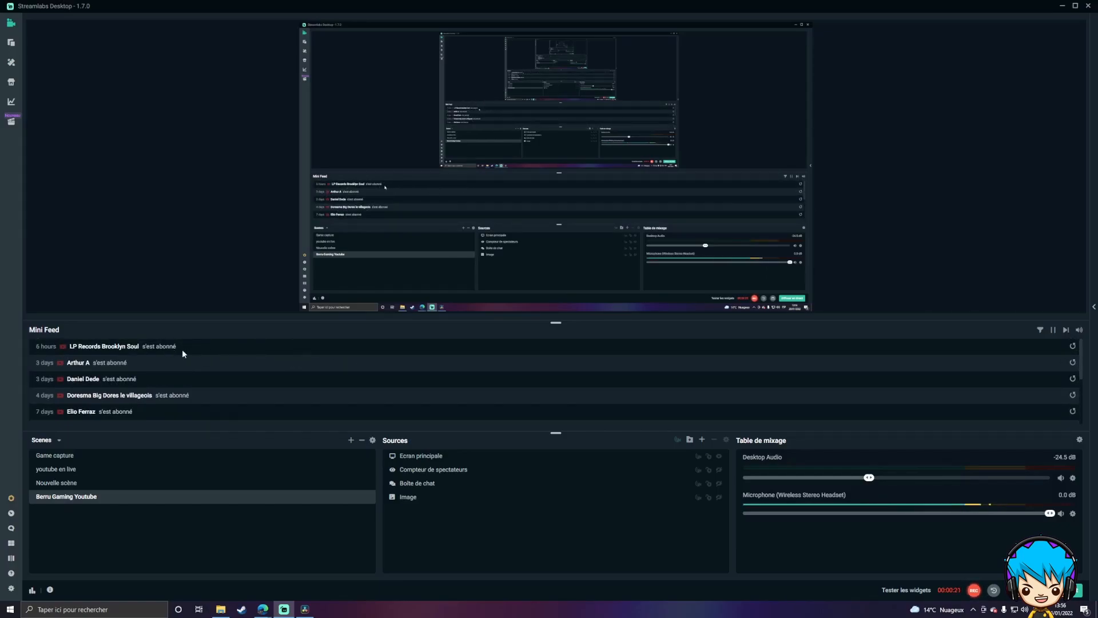
Open the application settings and review the stream destinations and the hotkeys for recording and replay
{"action": "left_click", "coordinate": [11, 589]}
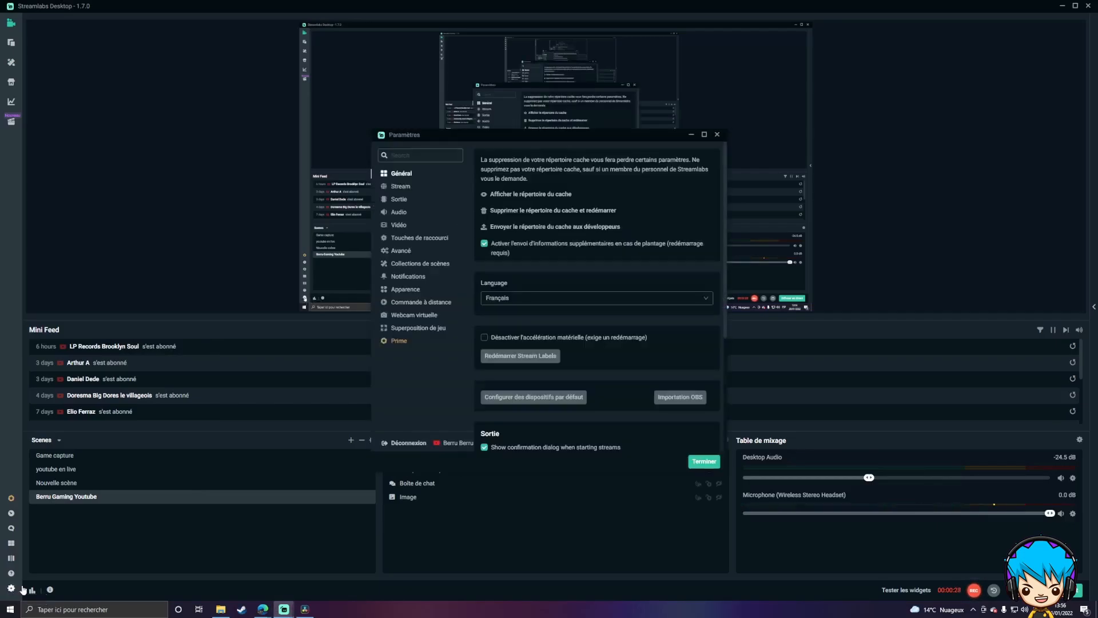
{"action": "left_click", "coordinate": [403, 189]}
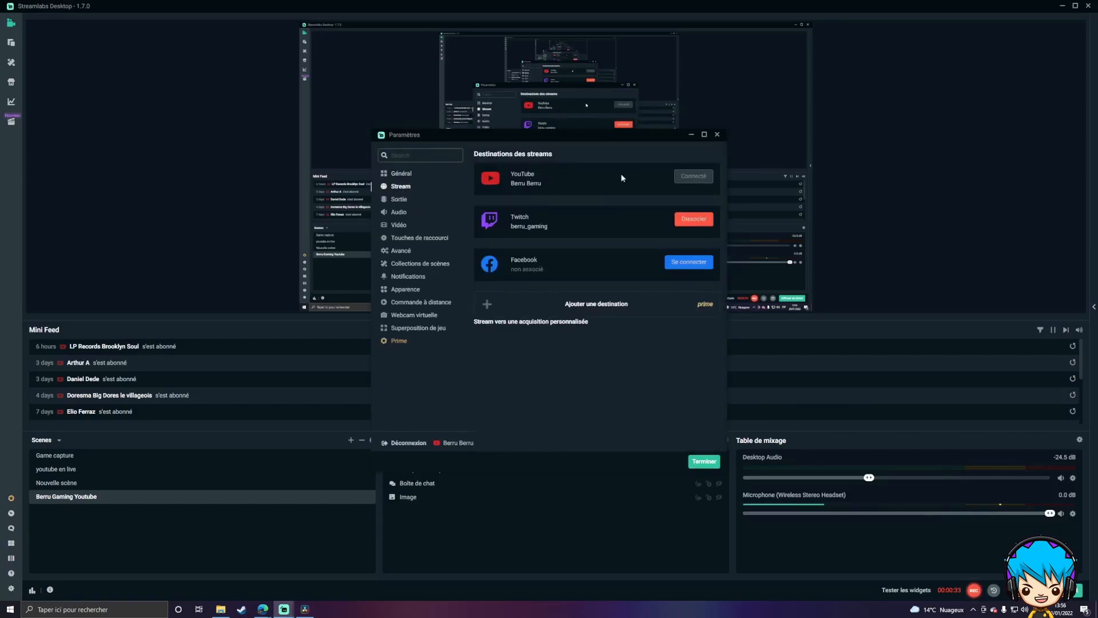
{"action": "mouse_move", "coordinate": [703, 174]}
{"action": "left_click", "coordinate": [423, 239]}
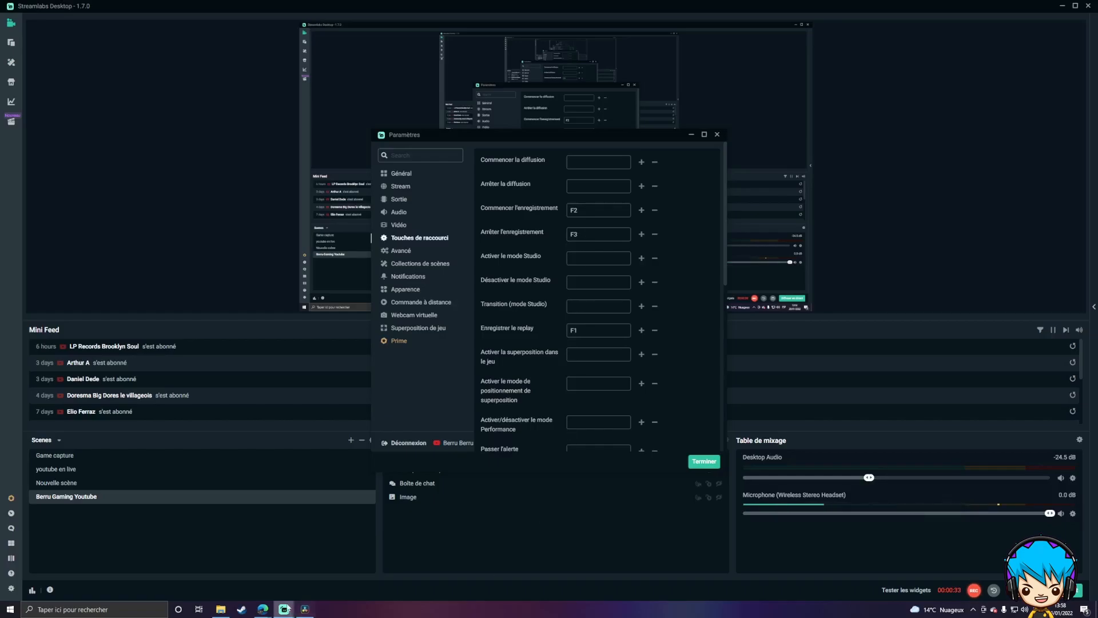
{"action": "mouse_move", "coordinate": [225, 611]}
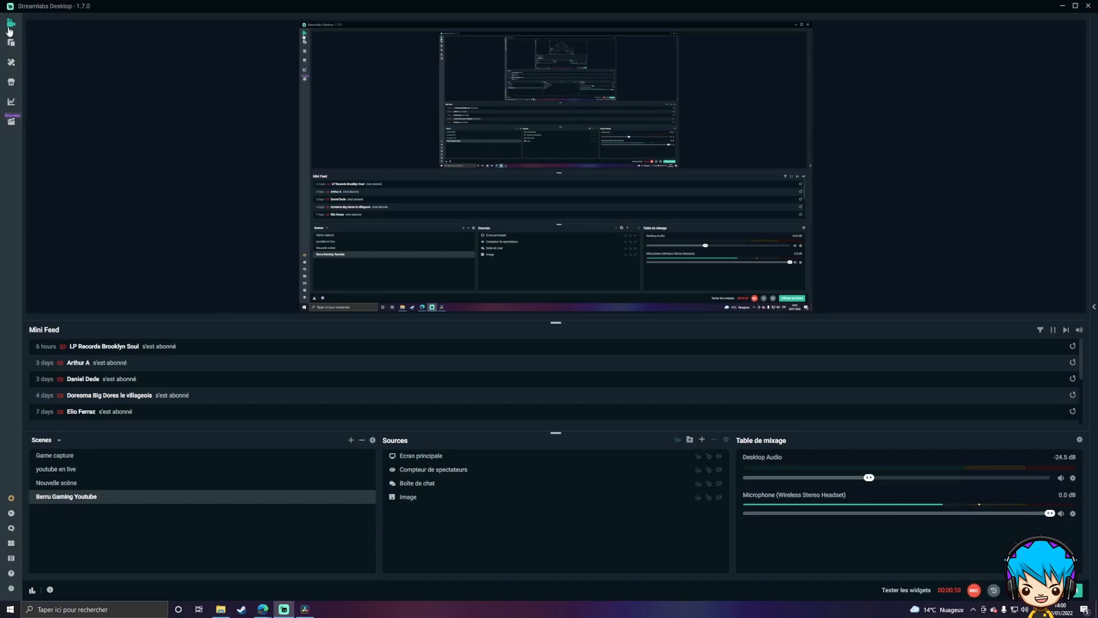
Open the app store and browse its catalogue of streaming apps
{"action": "left_click", "coordinate": [12, 83]}
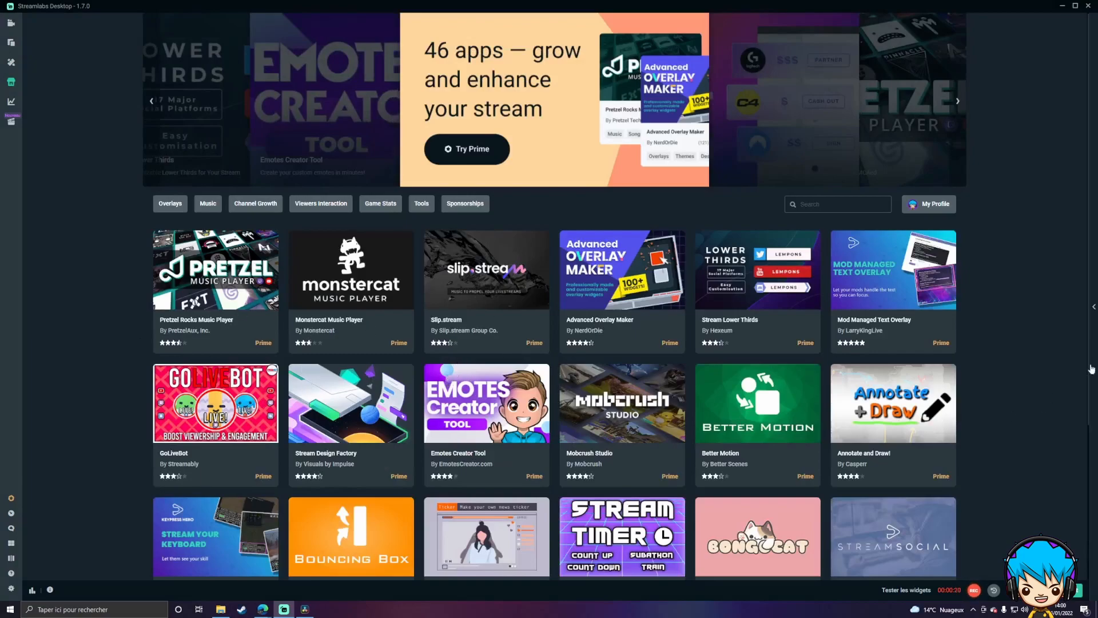
{"action": "scroll", "coordinate": [1041, 349], "scroll_direction": "down", "scroll_amount": 4}
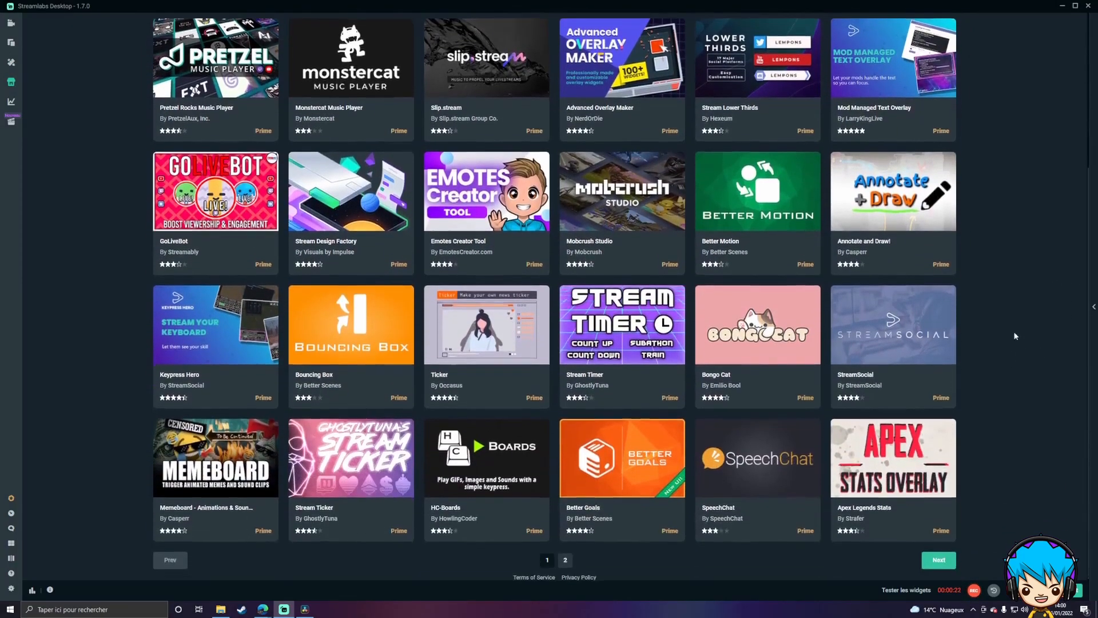
{"action": "scroll", "coordinate": [1017, 323], "scroll_direction": "up", "scroll_amount": 4}
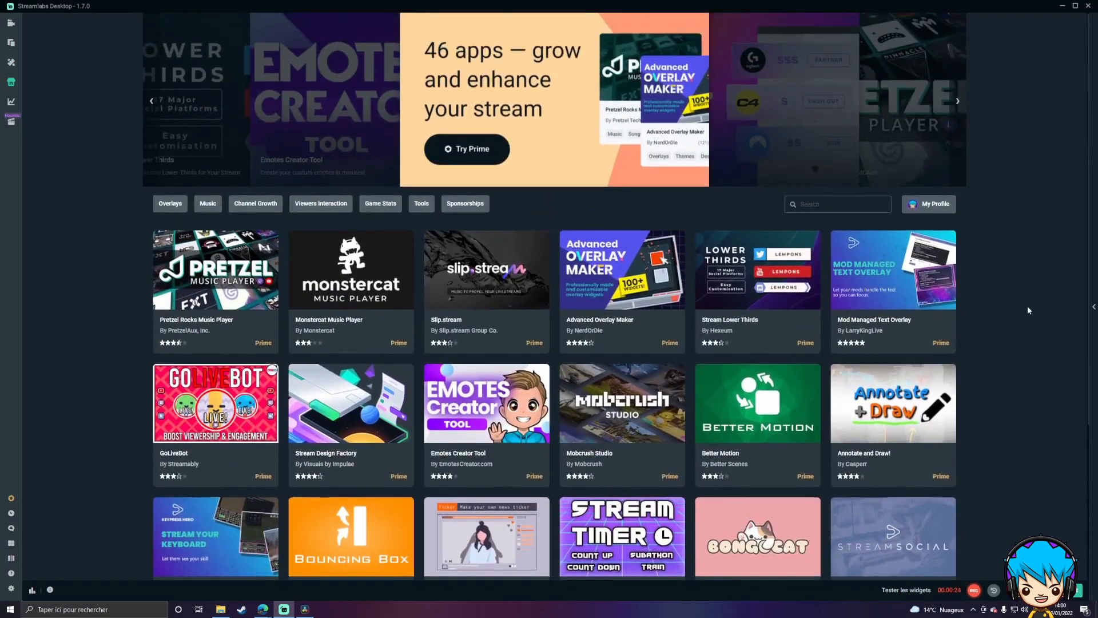
Open the overlay theme library and browse the newly added, most popular and recommended scene themes
{"action": "left_click", "coordinate": [11, 62]}
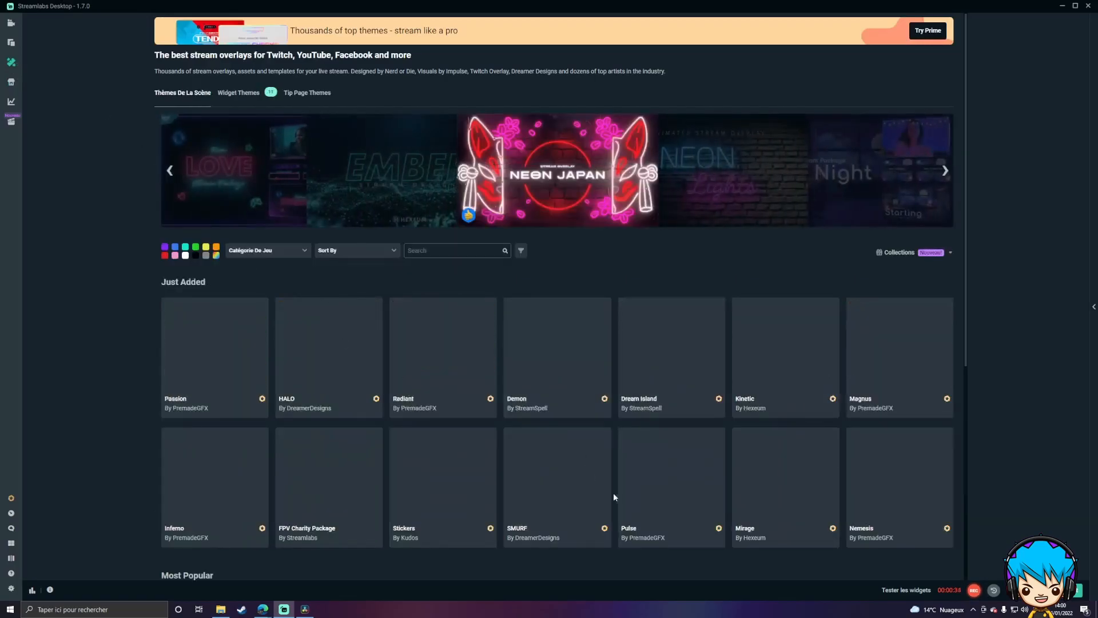
{"action": "mouse_move", "coordinate": [899, 356]}
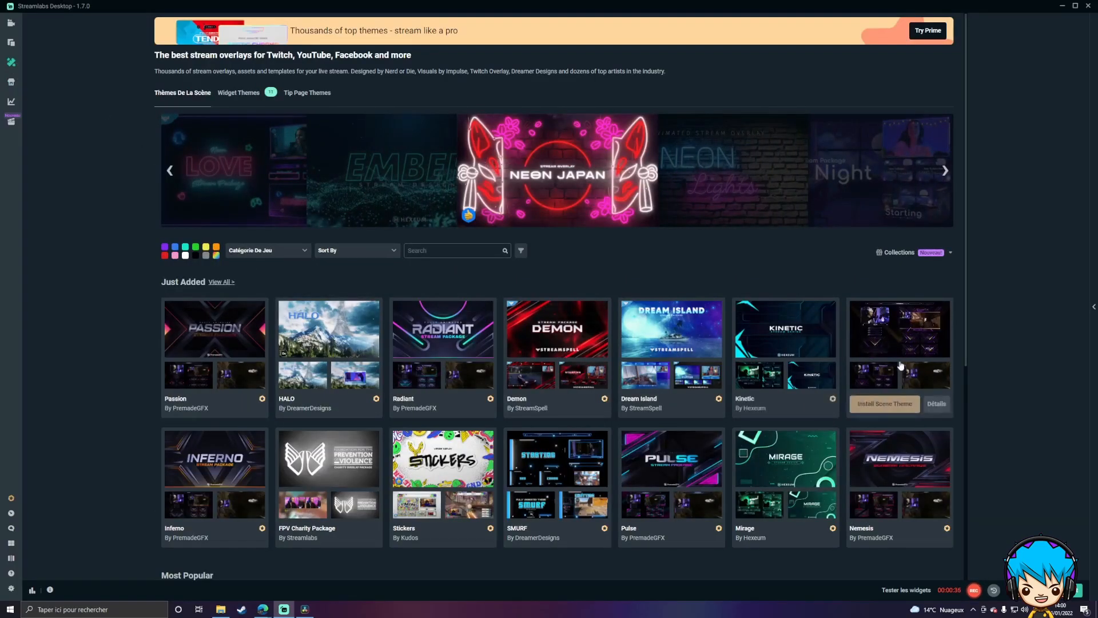
{"action": "scroll", "coordinate": [899, 356], "scroll_direction": "down", "scroll_amount": 3}
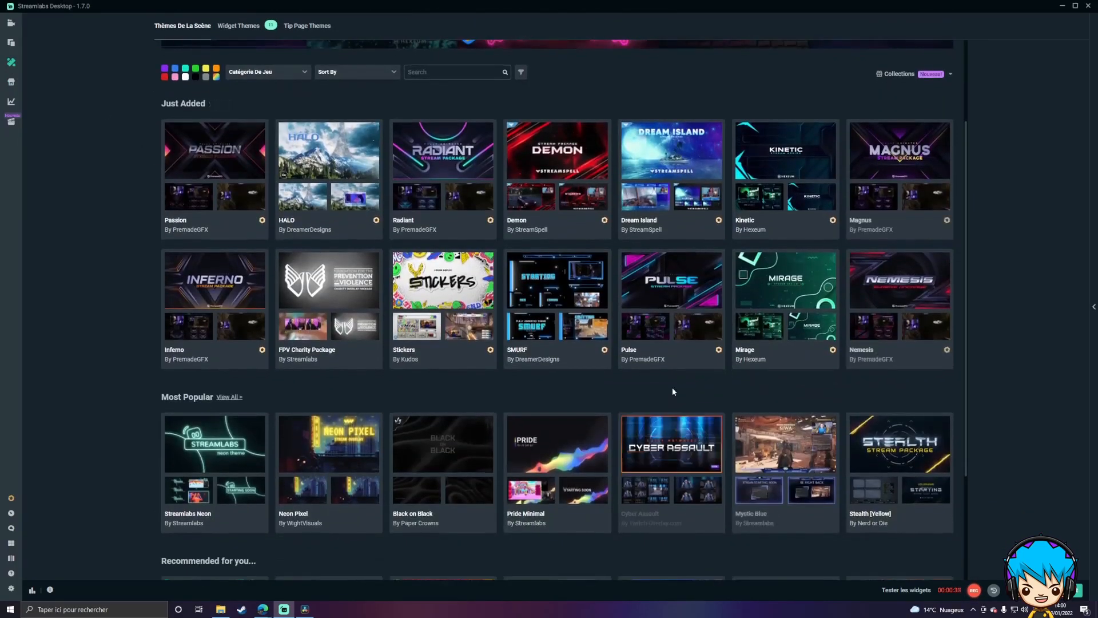
{"action": "scroll", "coordinate": [743, 397], "scroll_direction": "down", "scroll_amount": 3}
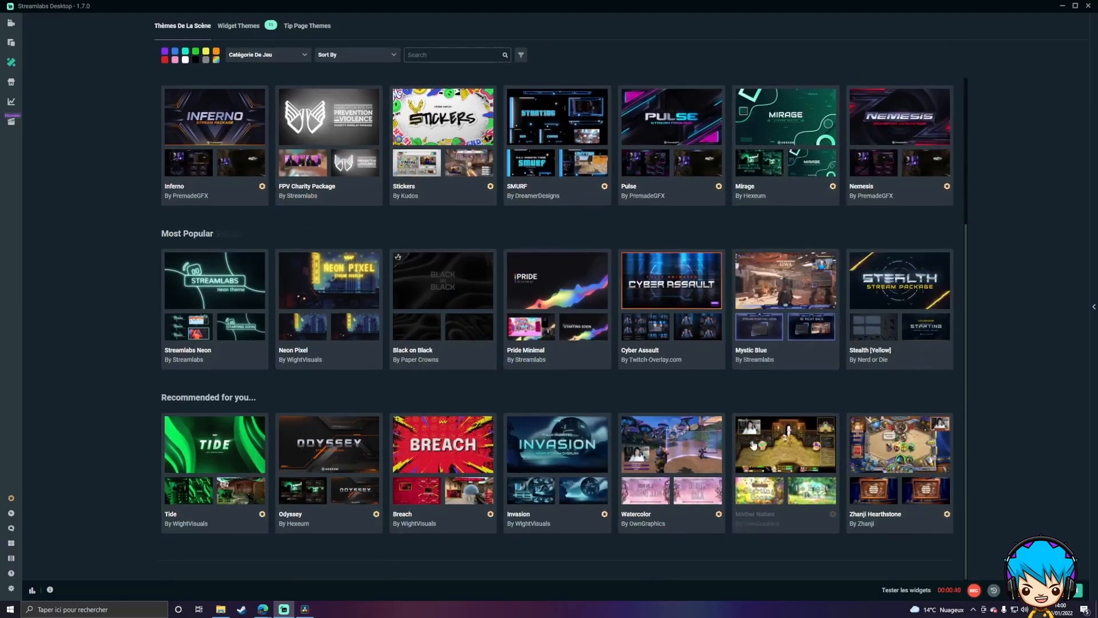
View the details and preview images of the Tide scene theme and return to the theme list
{"action": "mouse_move", "coordinate": [229, 447]}
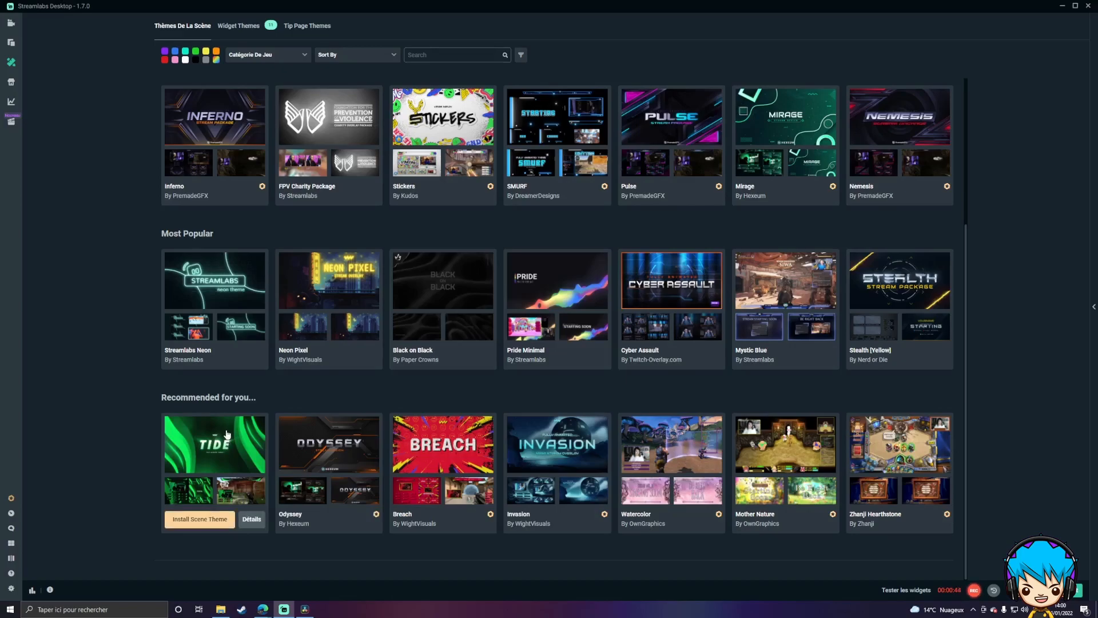
{"action": "left_click", "coordinate": [252, 519]}
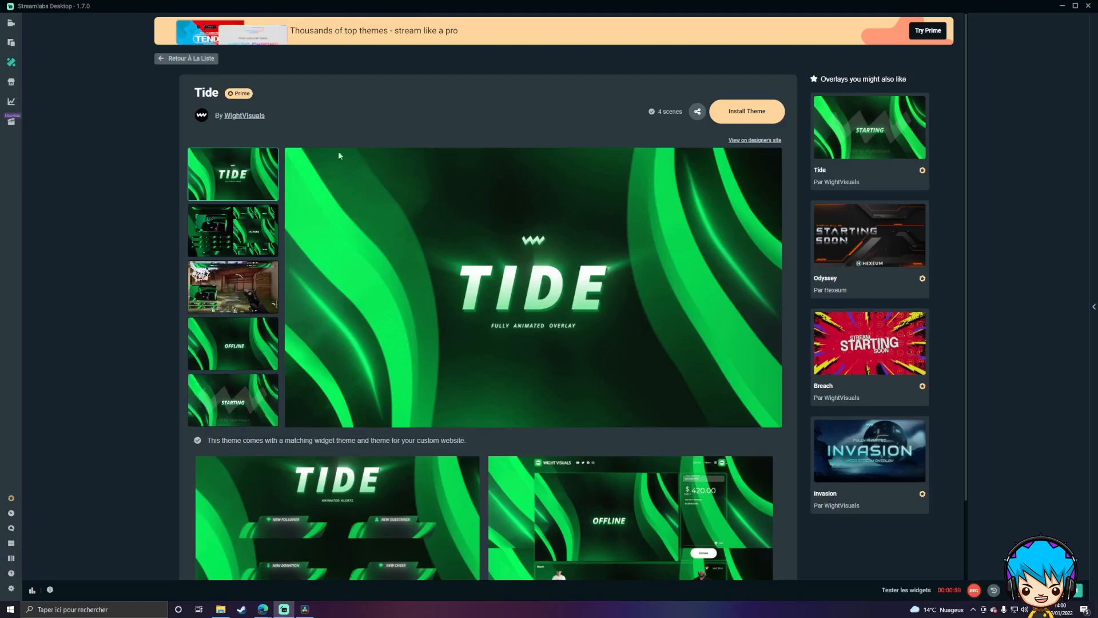
{"action": "left_click", "coordinate": [248, 284]}
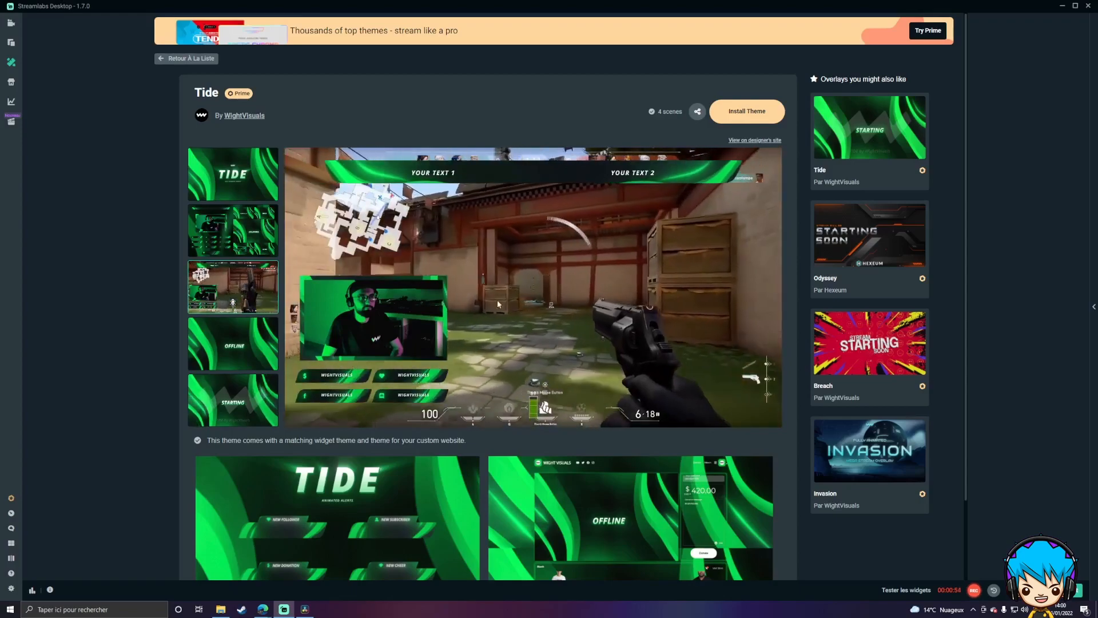
{"action": "left_click", "coordinate": [233, 230]}
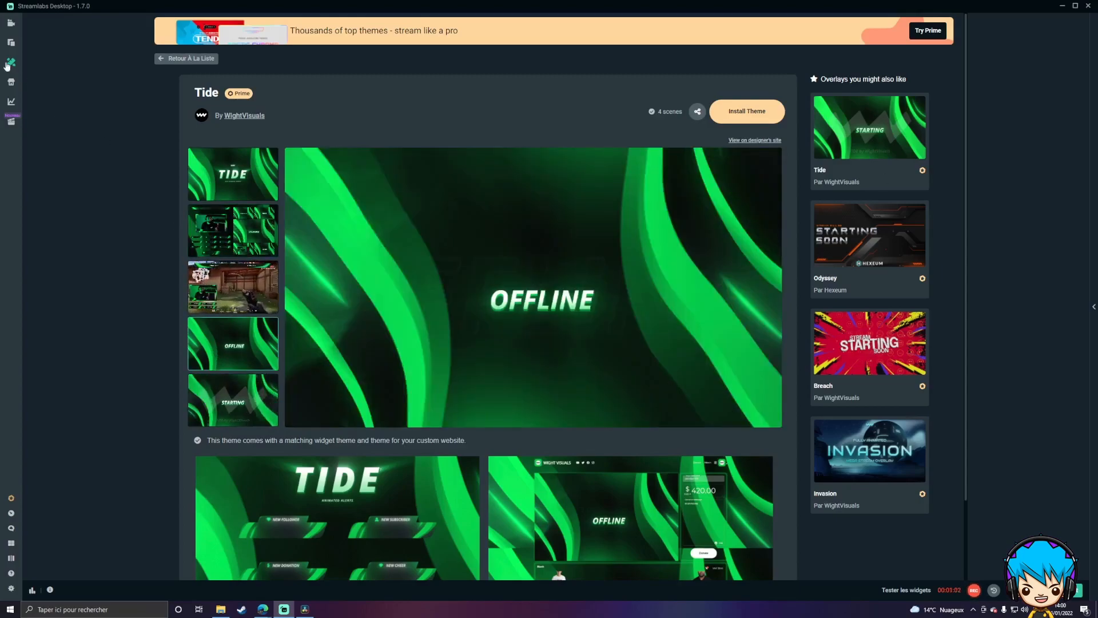
{"action": "left_click", "coordinate": [186, 59]}
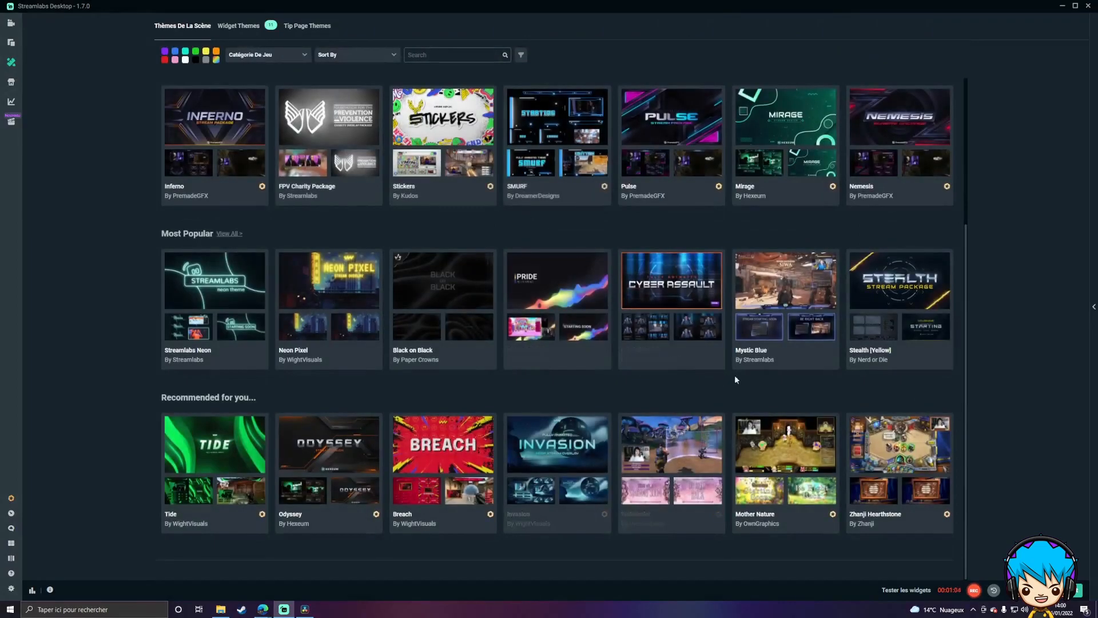